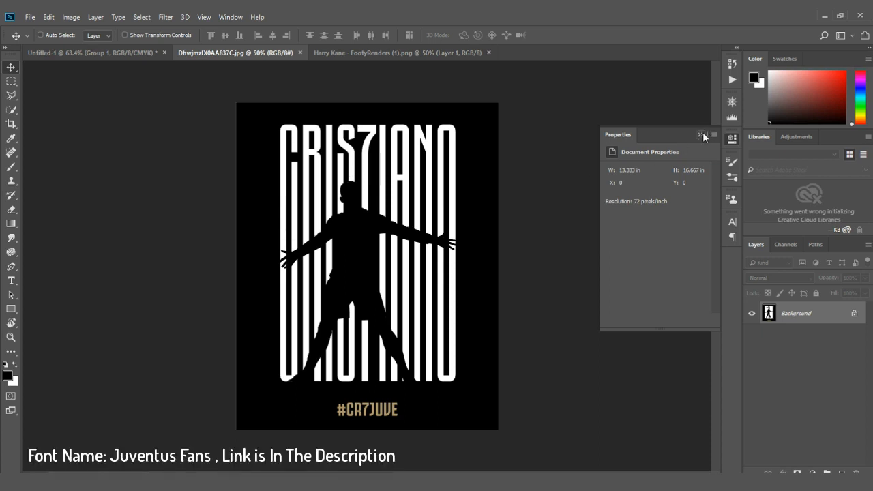
- Collapse the Properties panel and show the Character panel with Juventus Fans Bold
left_click(701, 135)
left_click(732, 222)
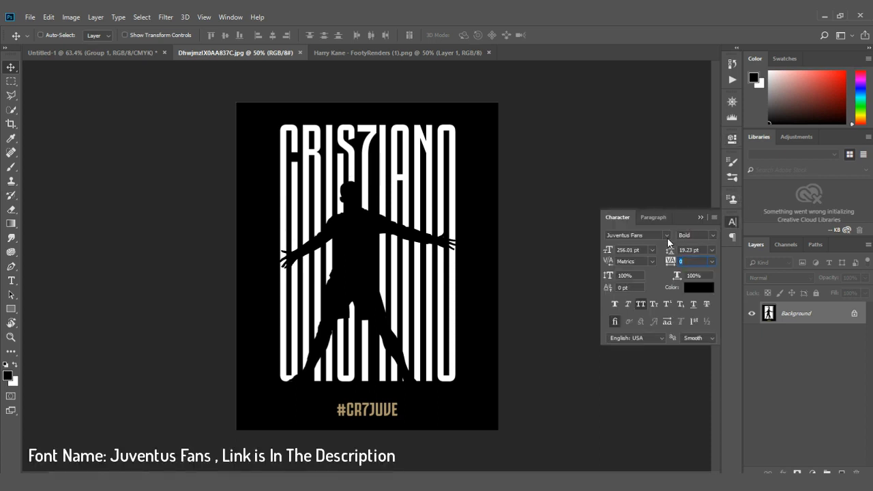
- Create a new blank white document from File > New
left_click(30, 17)
left_click(38, 30)
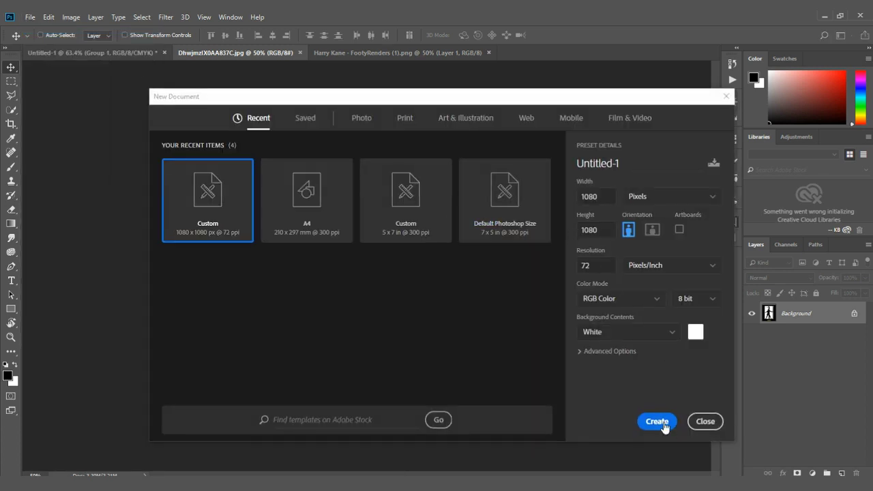
left_click(657, 421)
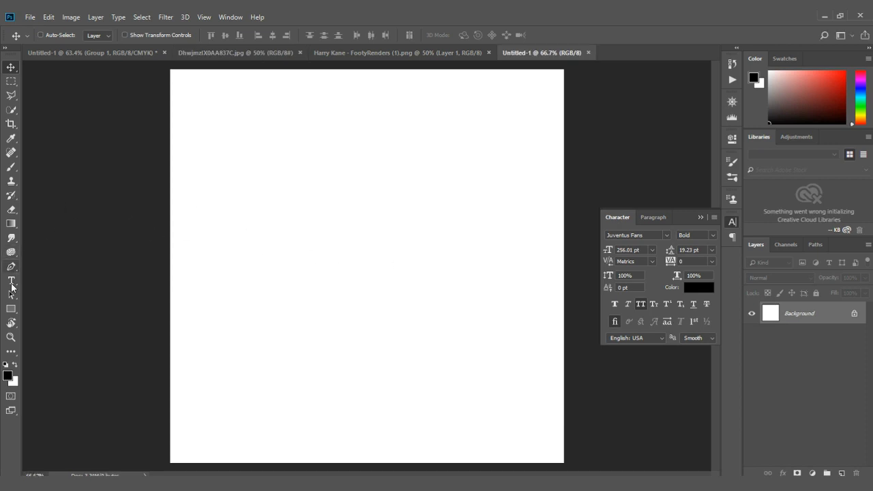
- Type KANE near the canvas centre and enlarge it to 314 pt
left_click(10, 280)
left_click(277, 247)
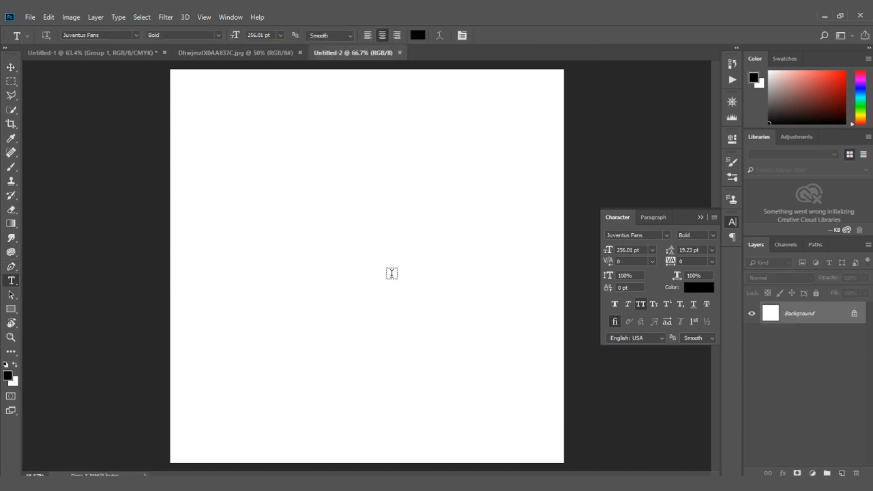
left_click(391, 273)
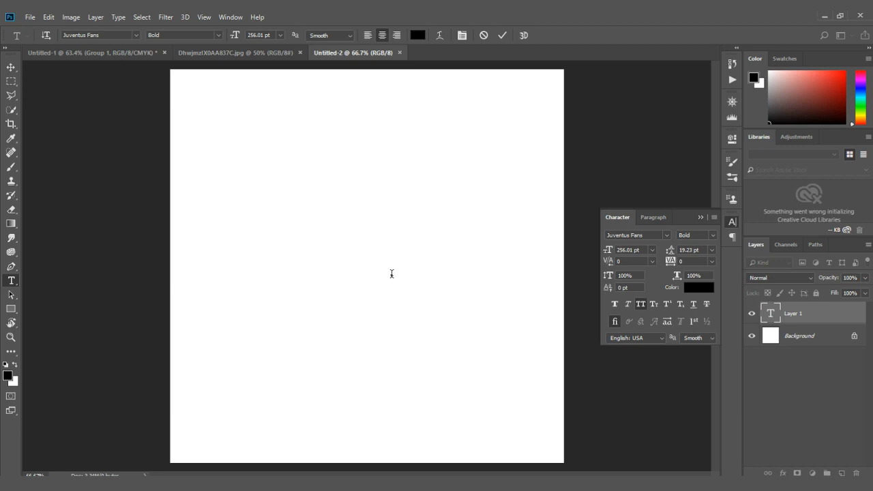
type("KA")
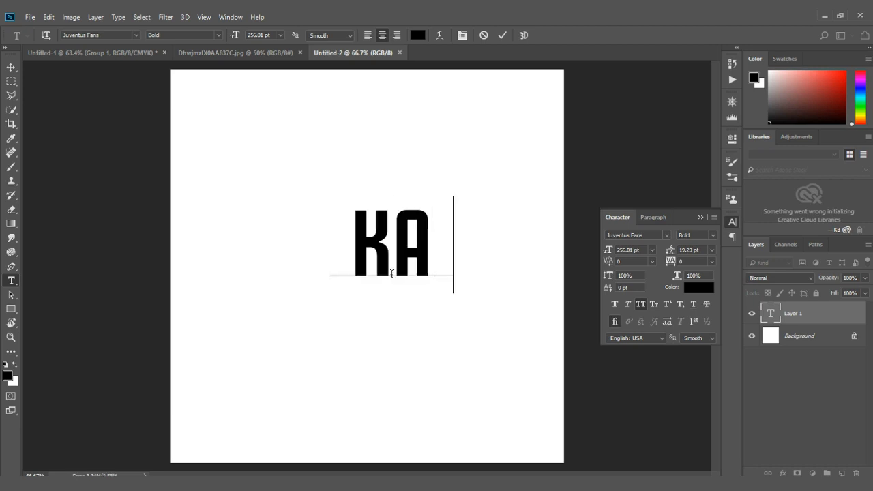
type("NE")
key("ctrl+a")
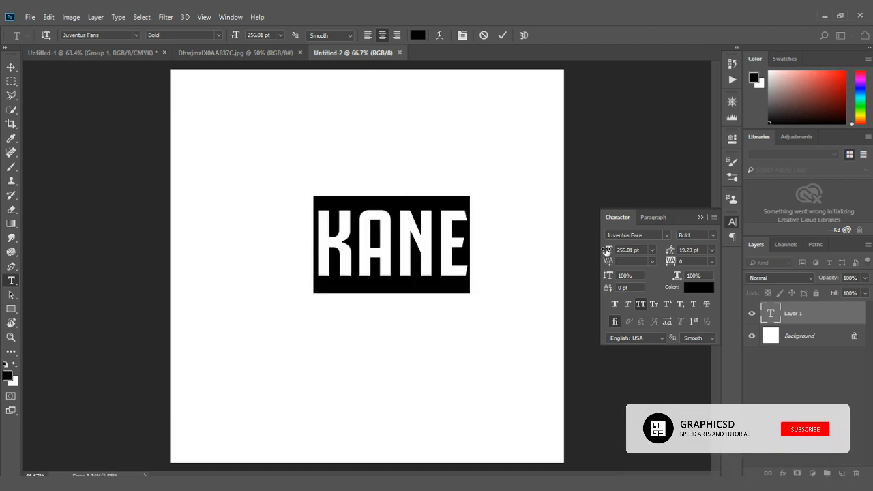
left_click_drag(608, 249, 636, 251)
- Add a black Solid Color fill layer above the Background
left_click(701, 218)
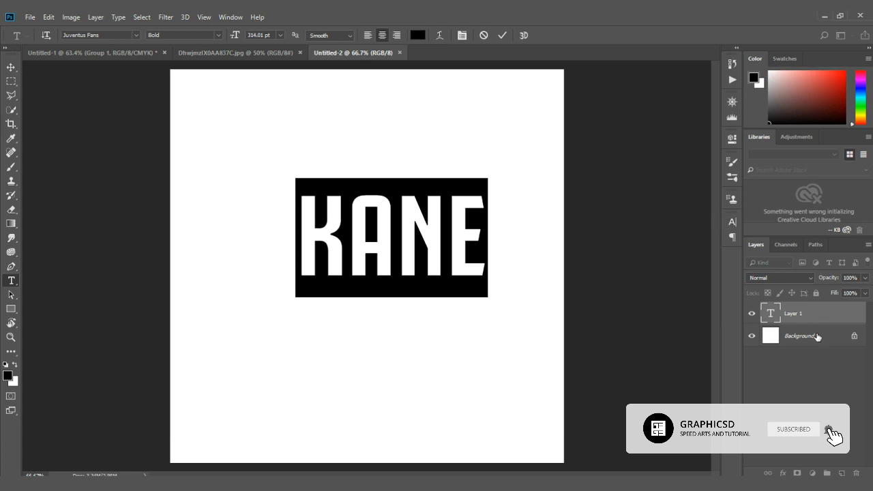
left_click(817, 334)
left_click(812, 472)
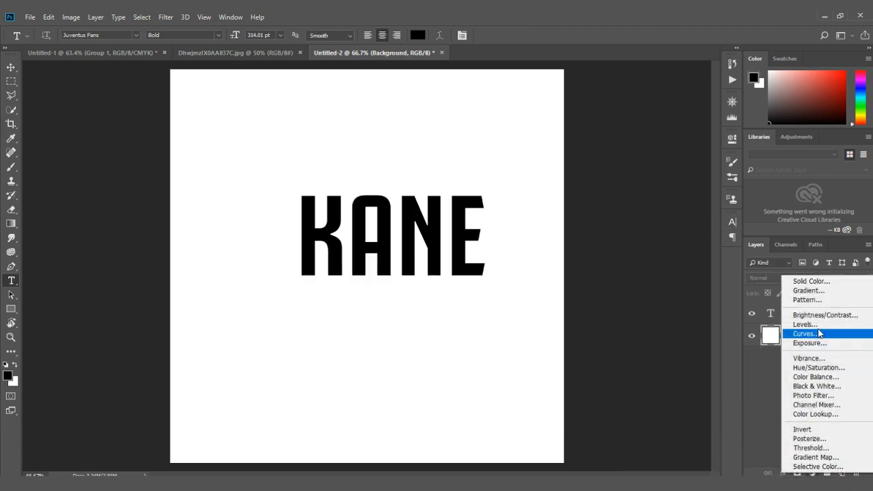
left_click(819, 282)
left_click(719, 134)
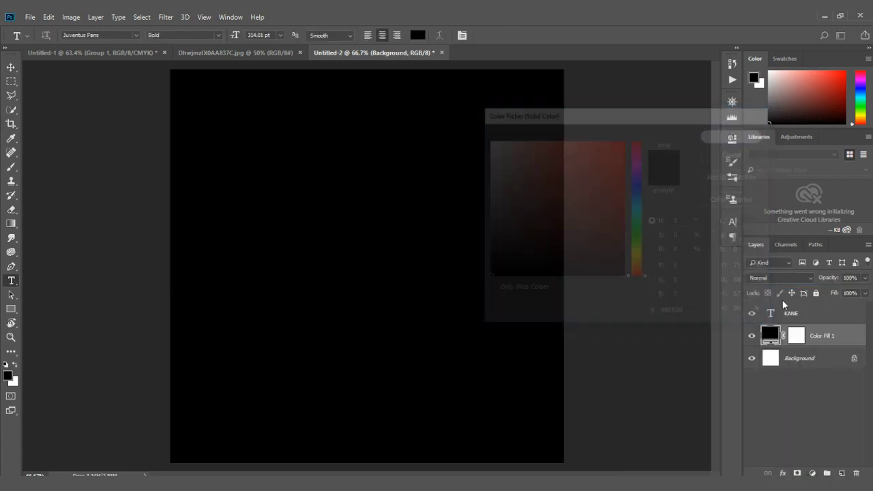
- Set the KANE text colour to #ffffff and nudge it up and left
left_click(791, 313)
left_click(732, 222)
left_click(695, 290)
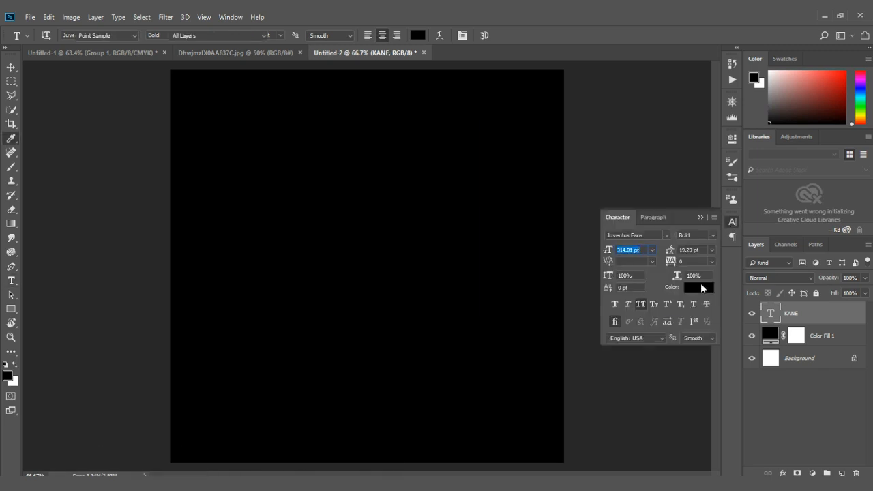
type("ffffff")
left_click(736, 135)
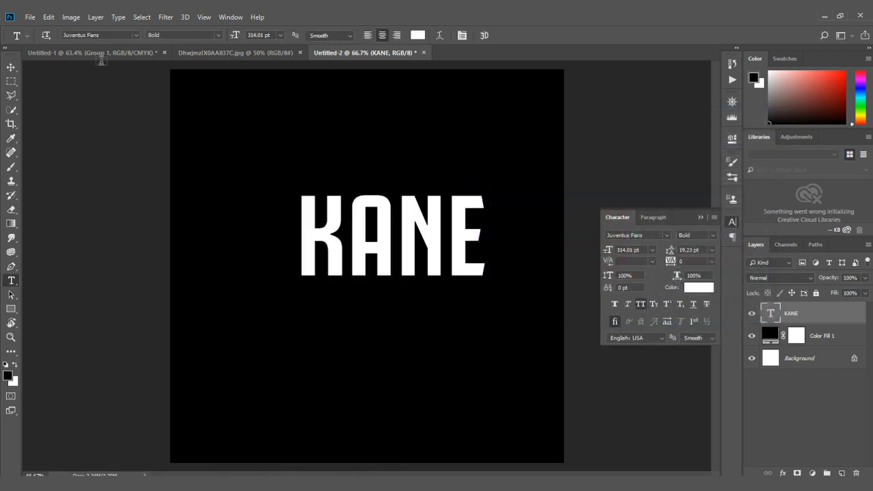
left_click(11, 67)
left_click_drag(423, 220, 408, 209)
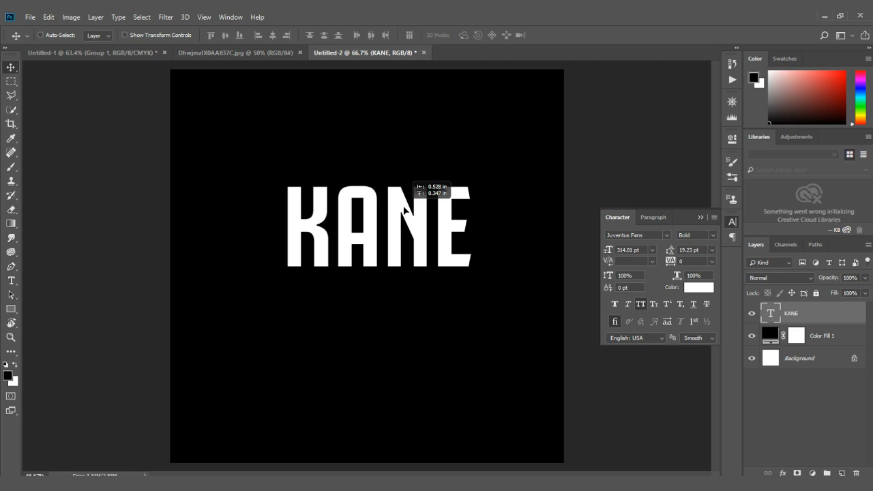
- Marquee a thin horizontal strip across the lower part of the KANE letters
scroll(408, 208, "up", 3)
scroll(381, 263, "up", 2)
scroll(378, 261, "up", 1)
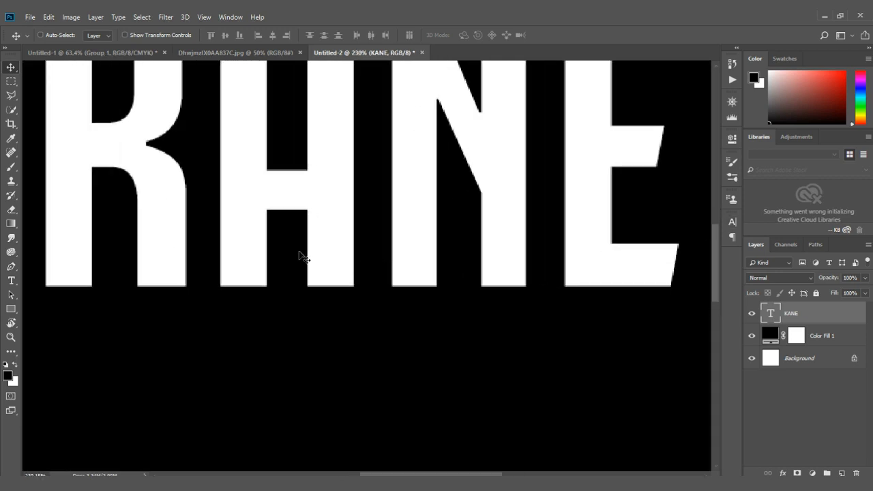
left_click(12, 83)
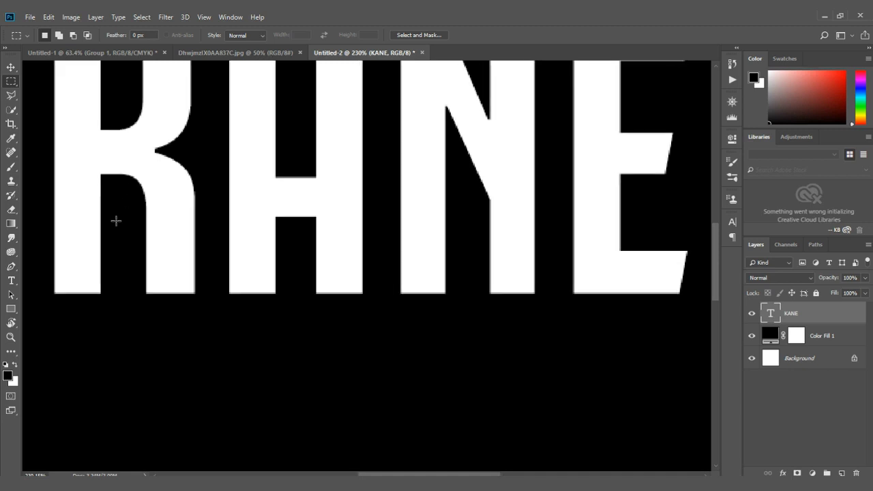
mouse_move(52, 234)
left_mouse_down()
mouse_move(317, 263)
mouse_move(609, 260)
mouse_move(632, 250)
left_mouse_up()
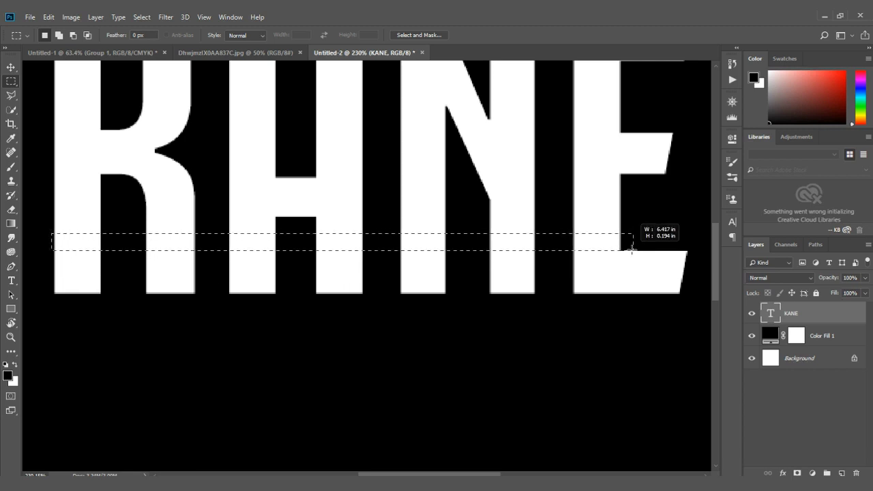
- Add a layer mask to KANE so only that strip stays visible
scroll(583, 232, "down", 3)
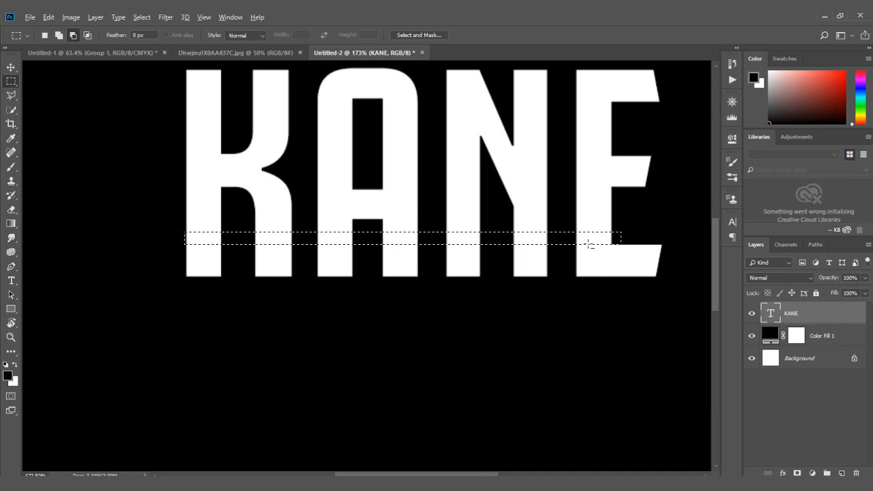
scroll(587, 242, "up", 3)
scroll(410, 228, "down", 1)
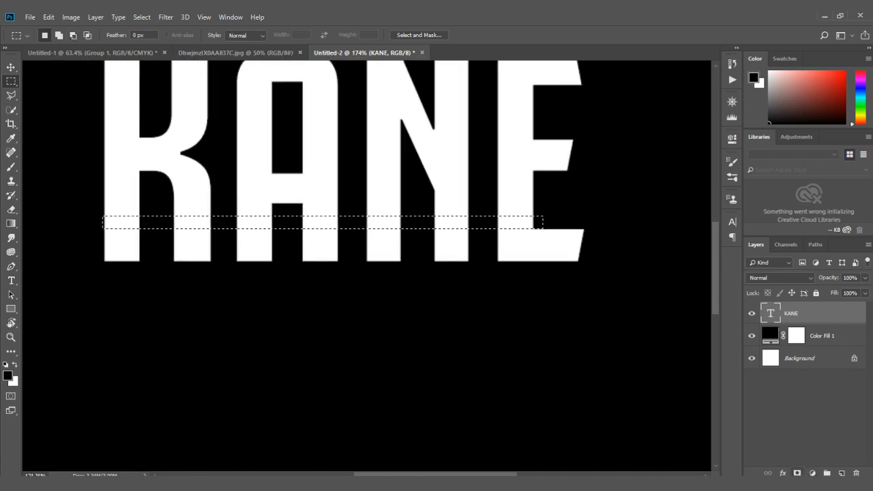
left_click(797, 473)
scroll(472, 308, "up", 1)
scroll(464, 302, "down", 3)
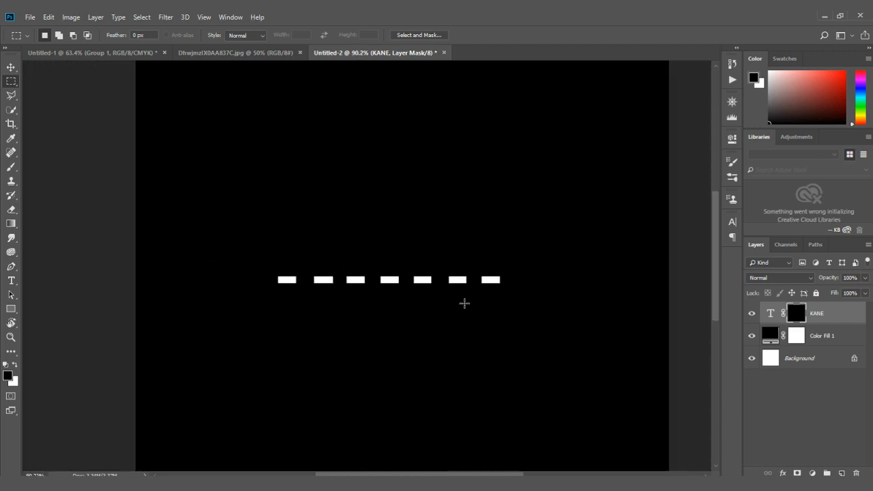
scroll(353, 236, "up", 1)
scroll(355, 236, "up", 2)
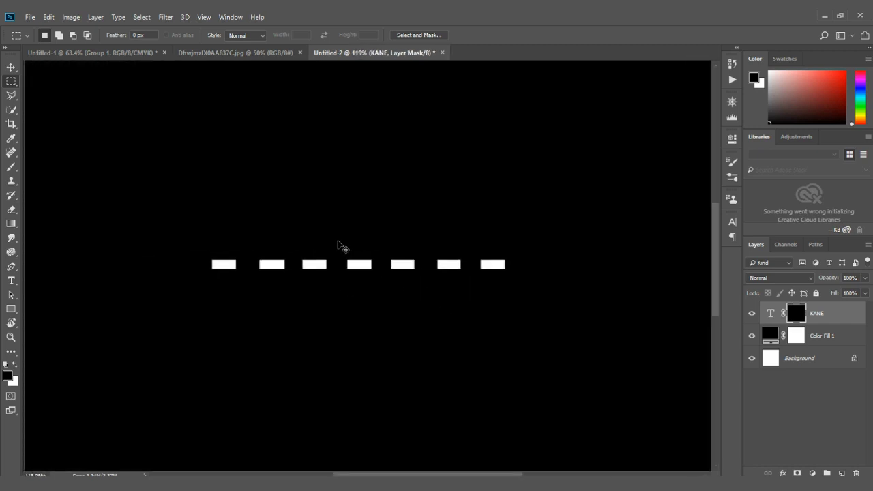
- Duplicate KANE, invert the copy's mask to show the full letters, and hide the original
key("ctrl+j")
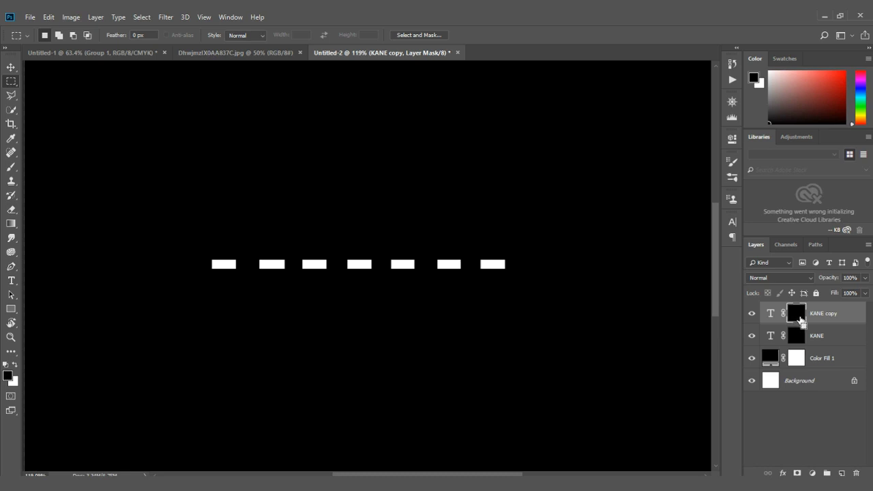
key("ctrl+i")
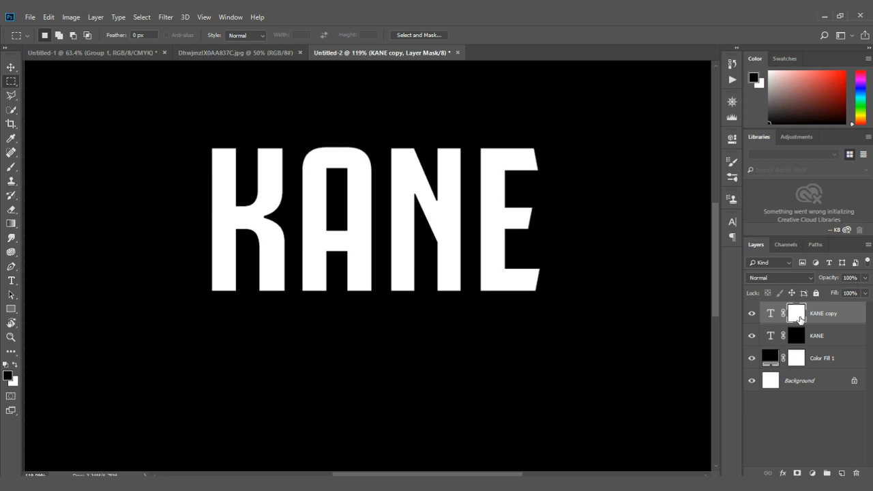
left_click(796, 335)
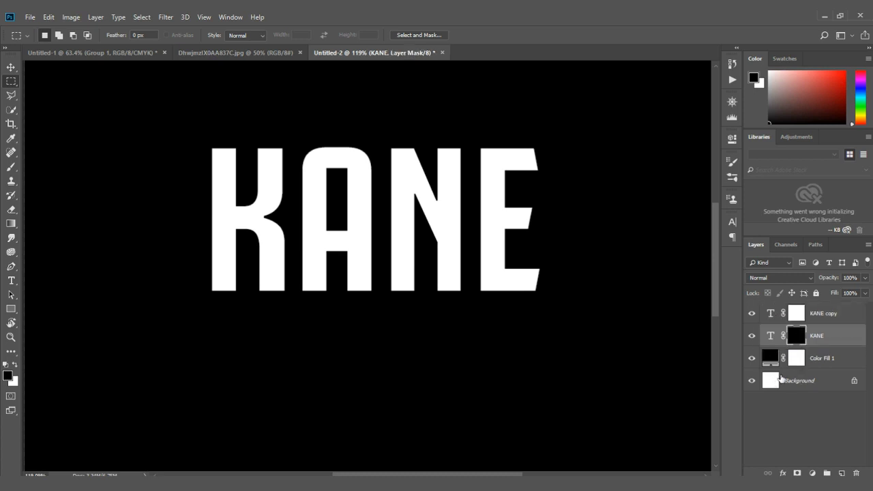
left_click(753, 337)
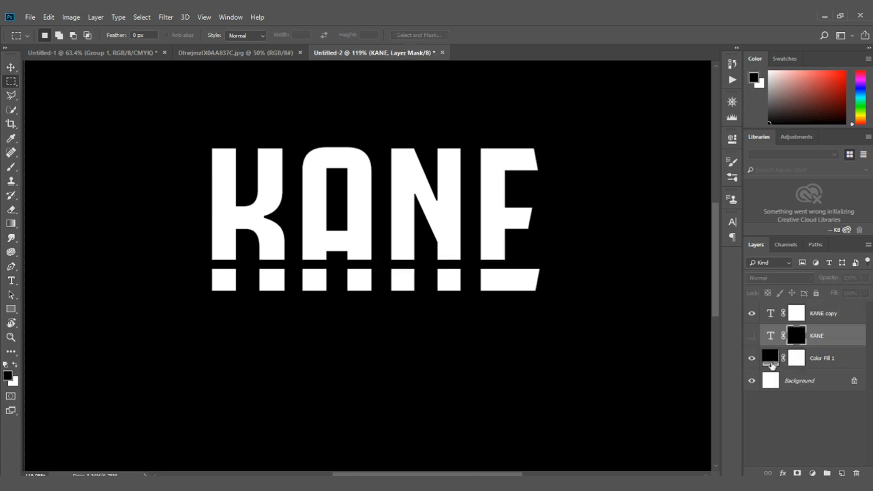
- Select the KANE copy mask and zoom in on the text
scroll(476, 316, "up", 3)
scroll(195, 263, "up", 2)
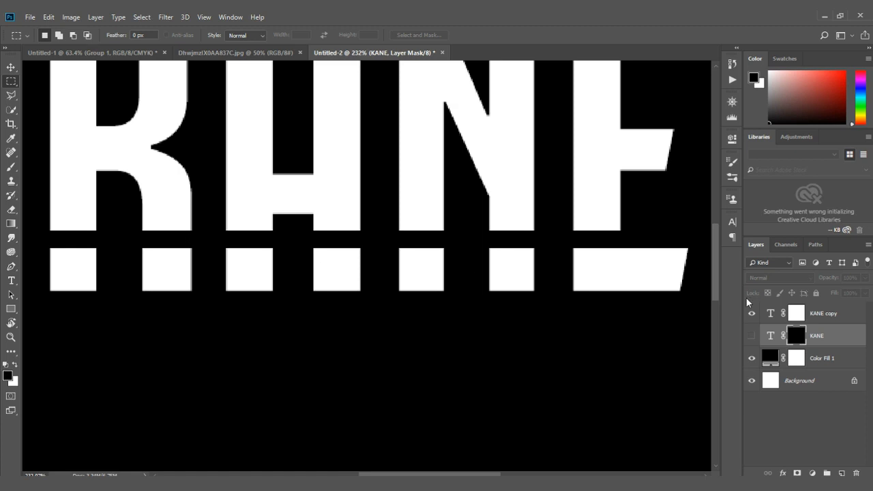
left_click(839, 317)
scroll(521, 293, "down", 3)
scroll(520, 292, "down", 1)
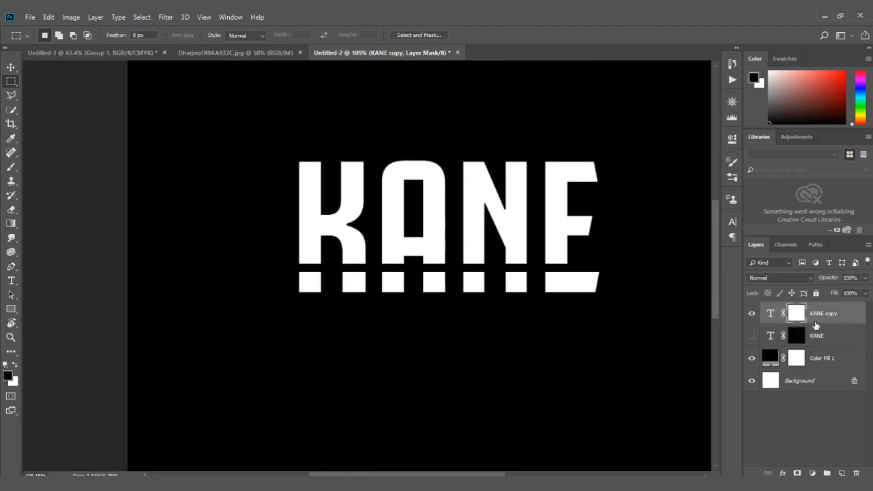
scroll(531, 298, "up", 1)
scroll(536, 295, "up", 2)
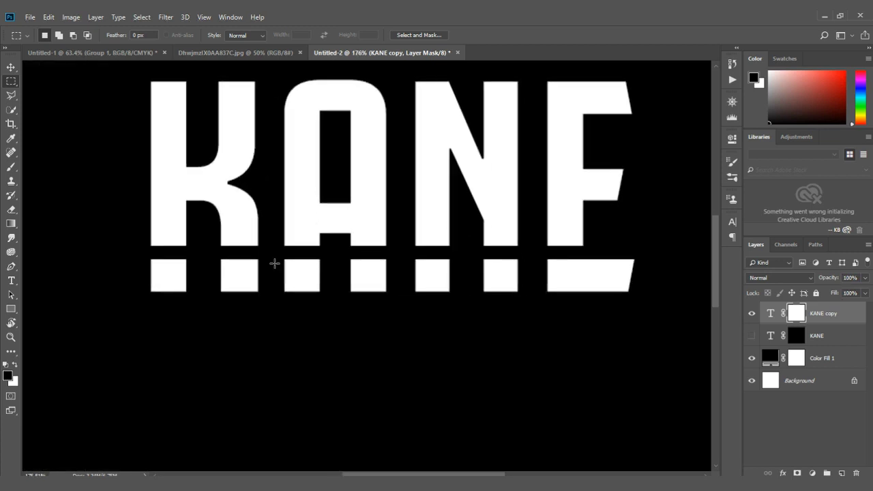
scroll(274, 263, "up", 1)
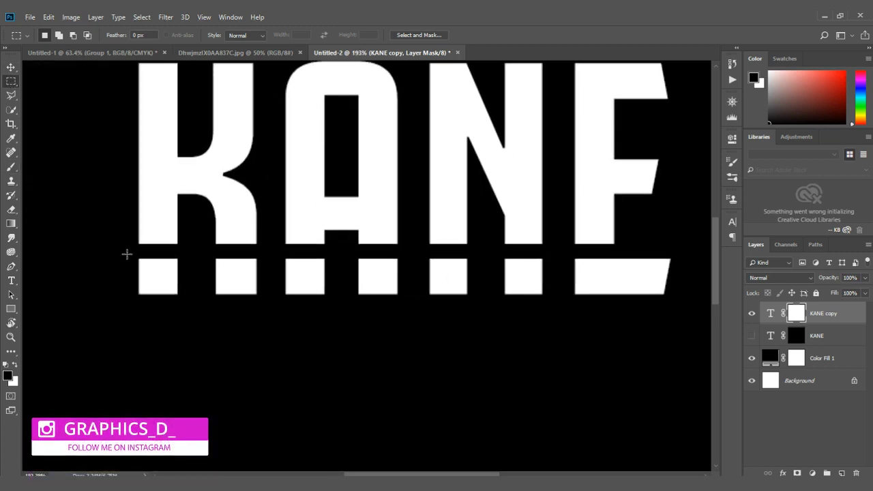
- Select a band around the bars and set up a large black brush
mouse_move(130, 253)
left_mouse_down()
mouse_move(163, 275)
mouse_move(293, 310)
mouse_move(680, 308)
mouse_move(383, 254)
mouse_move(180, 244)
mouse_move(120, 257)
left_mouse_up()
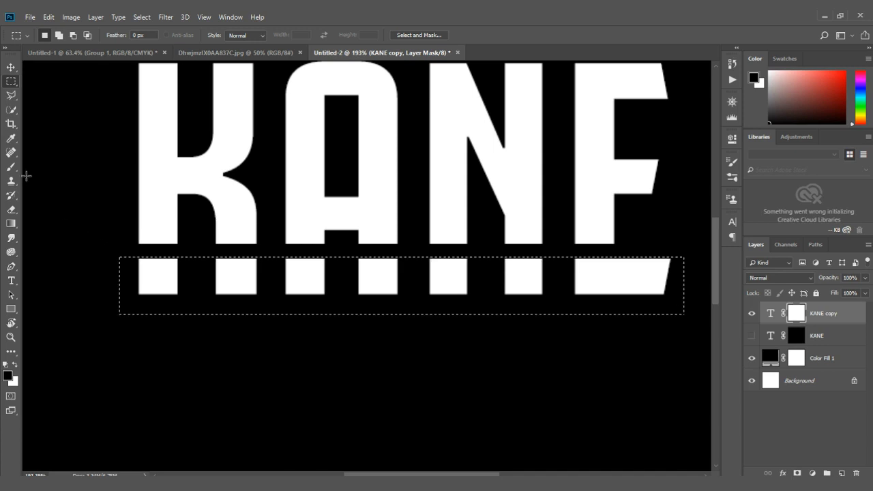
left_click(11, 167)
key("x")
left_click_drag(240, 290, 298, 412)
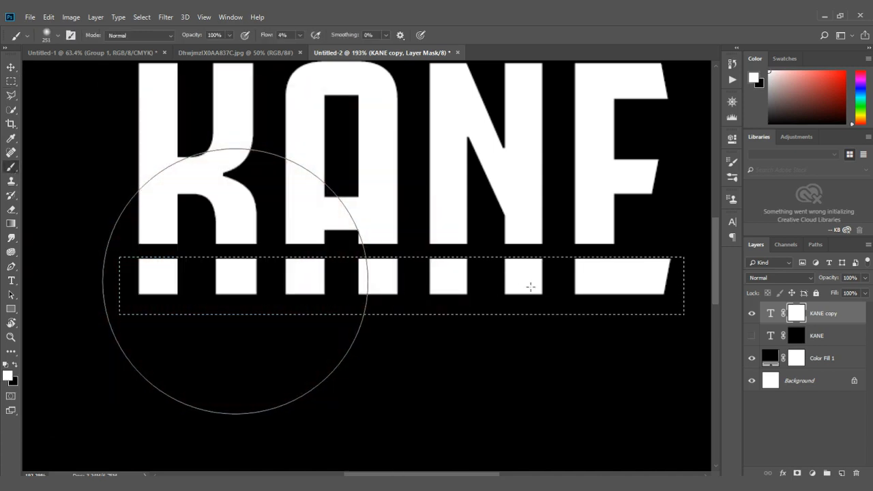
key("x")
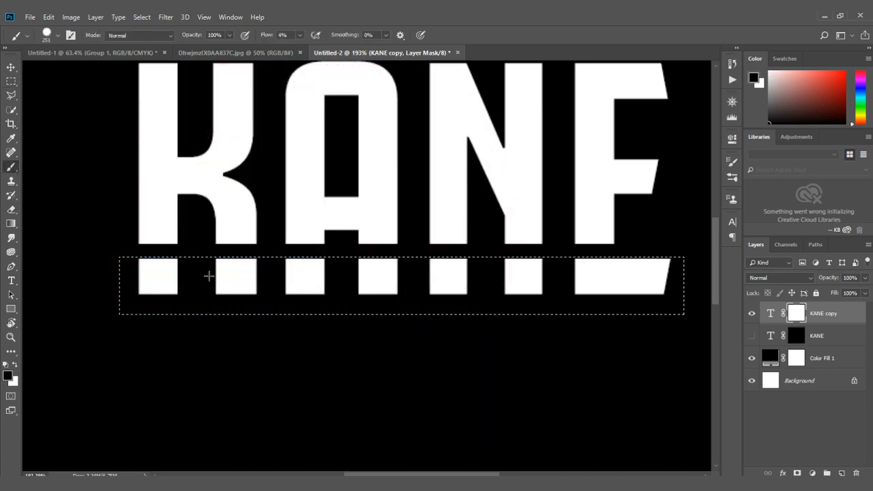
- Paint the bars out on the KANE copy mask at 100% flow
mouse_move(209, 277)
left_mouse_down()
mouse_move(120, 277)
mouse_move(340, 83)
left_mouse_up()
key("shift+0")
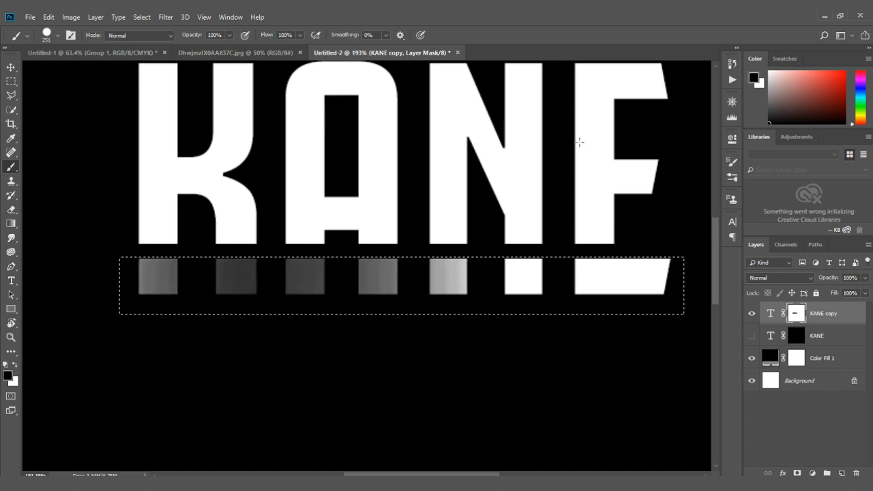
left_click_drag(511, 186, 437, 201)
mouse_move(291, 227)
left_mouse_down()
mouse_move(315, 234)
mouse_move(392, 298)
mouse_move(462, 320)
mouse_move(347, 264)
left_mouse_up()
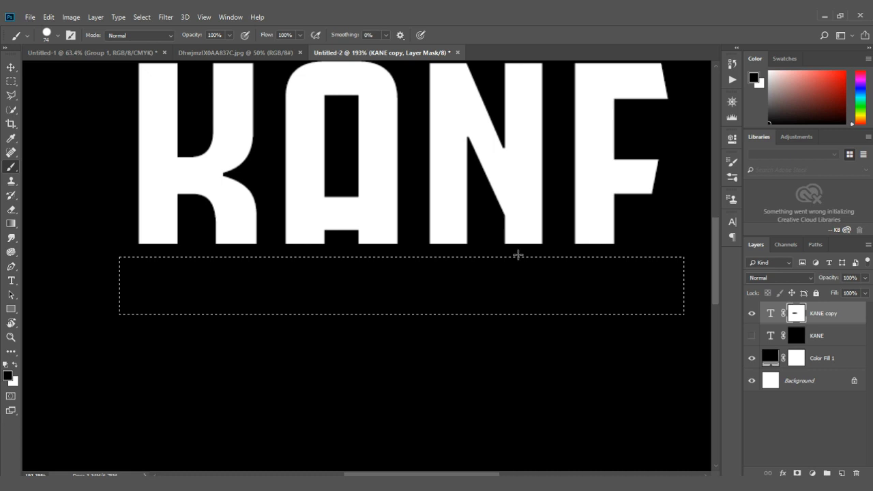
scroll(343, 195, "down", 3)
scroll(344, 194, "down", 2)
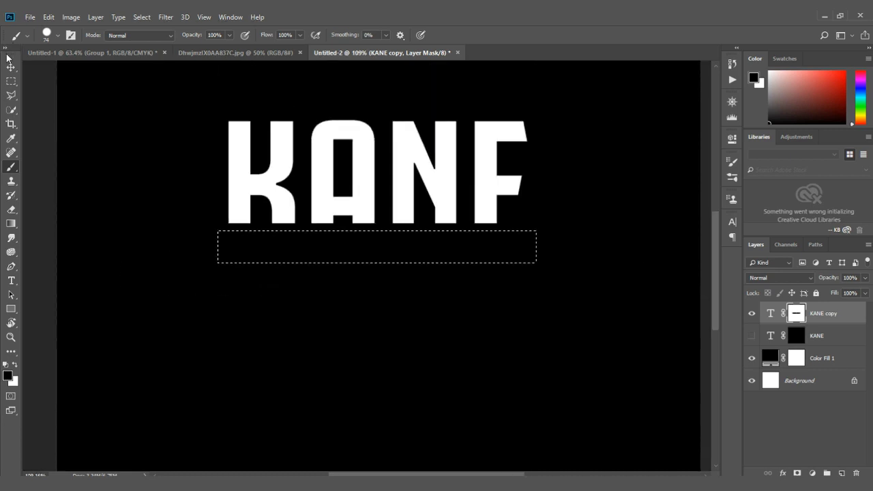
left_click(11, 67)
scroll(507, 211, "up", 1)
scroll(507, 211, "up", 1)
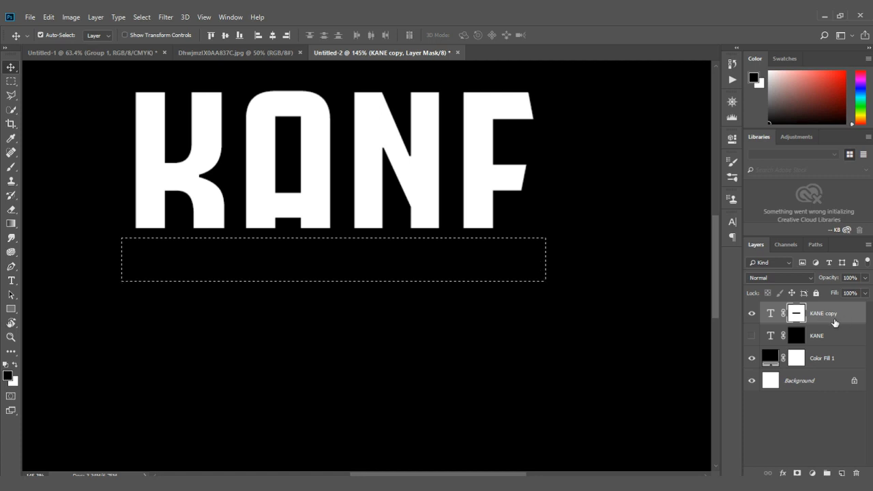
- Duplicate as KANE copy 2, fill its mask white inside the selection, and deselect
key("ctrl+j")
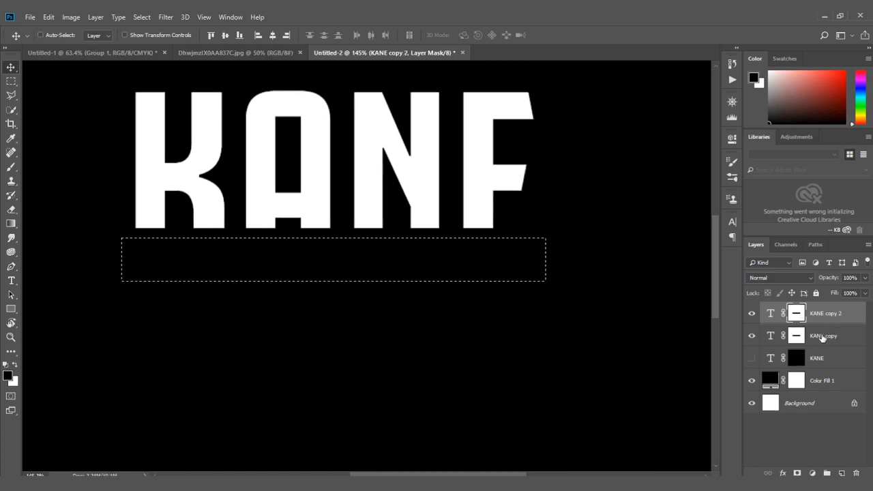
key("ctrl+BackSpace")
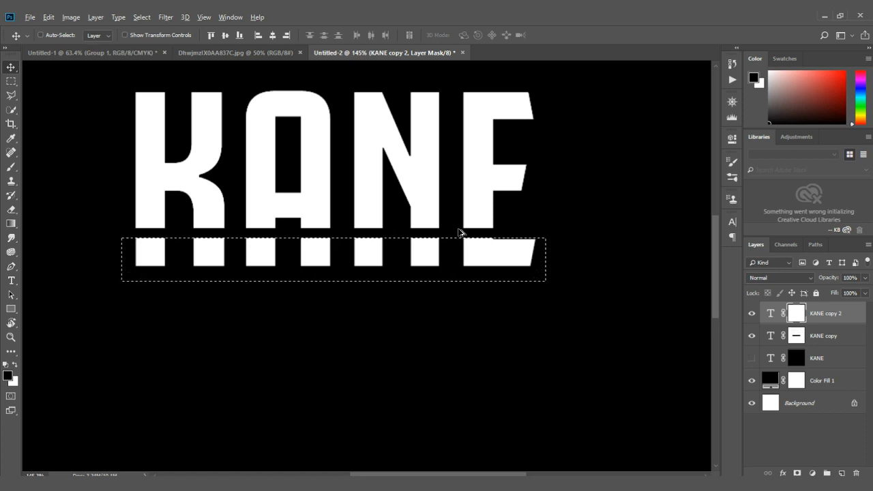
scroll(458, 233, "down", 3)
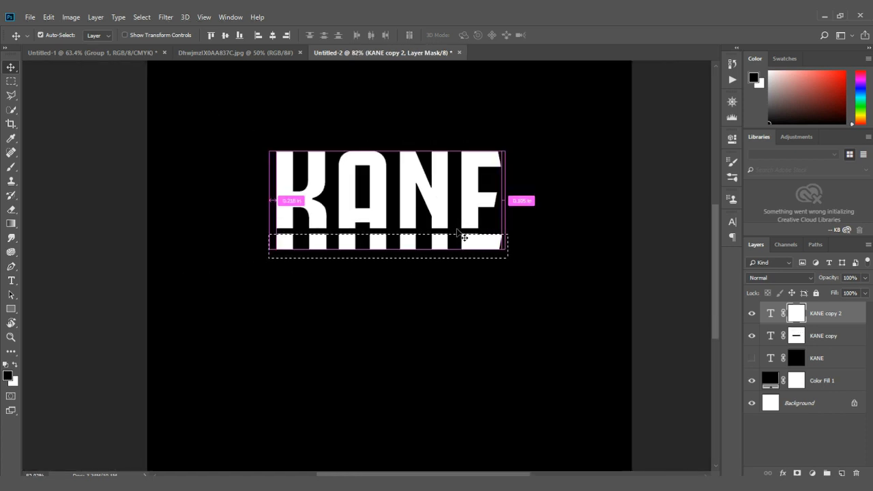
key("ctrl+d")
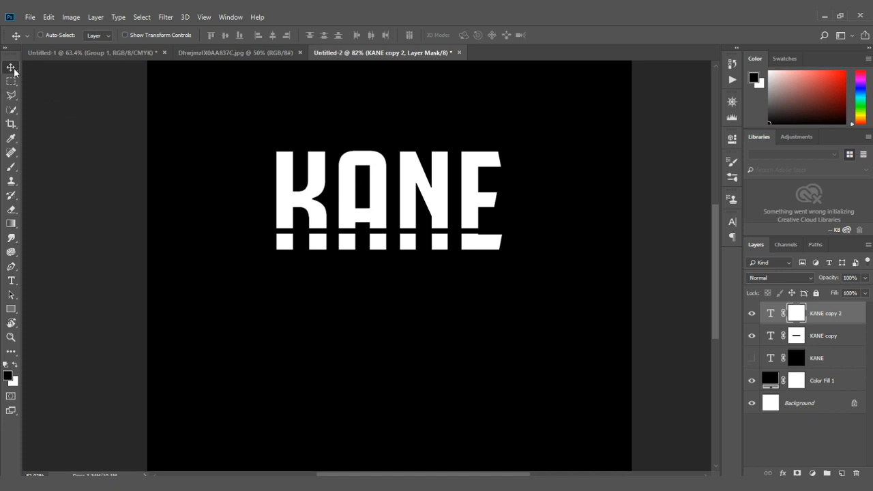
- Move KANE copy 2 well below the upper letters and zoom in
scroll(394, 177, "down", 5)
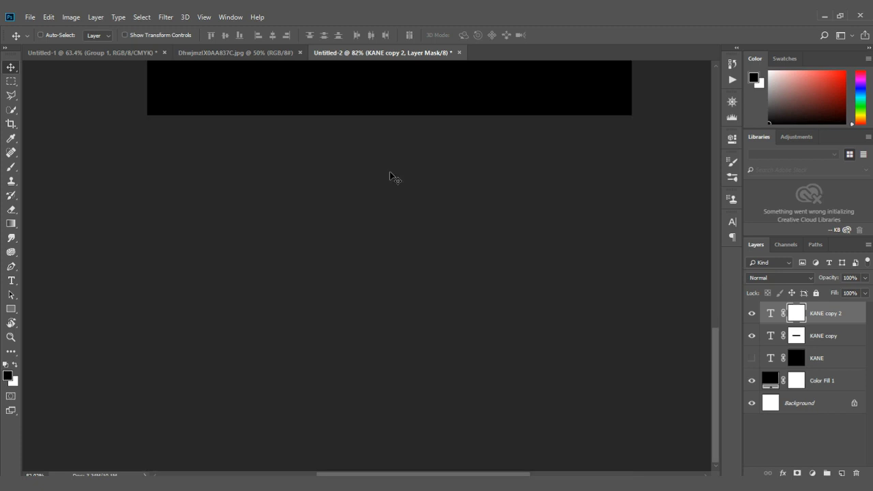
scroll(393, 177, "down", 3)
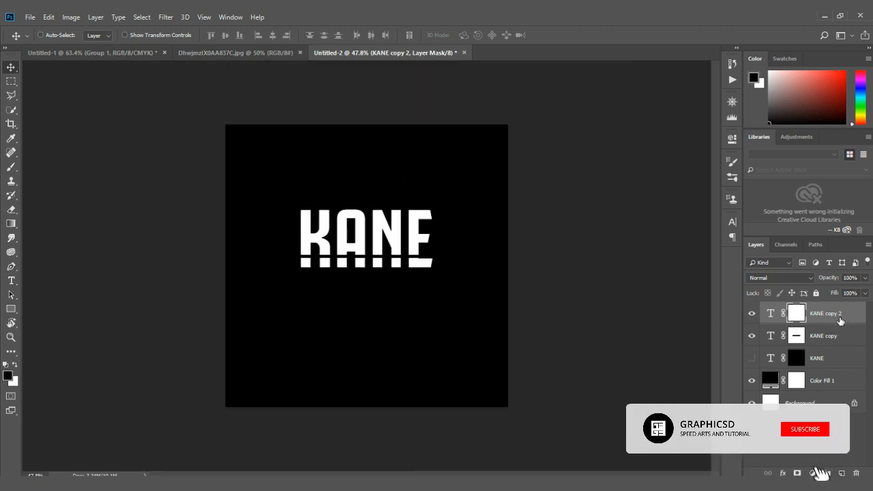
left_click_drag(384, 234, 384, 335)
key("ctrl+plus")
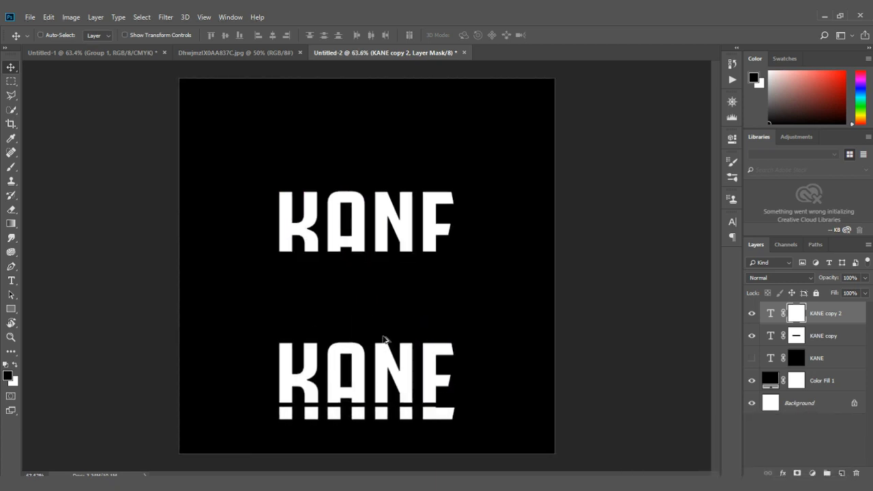
scroll(347, 377, "up", 3)
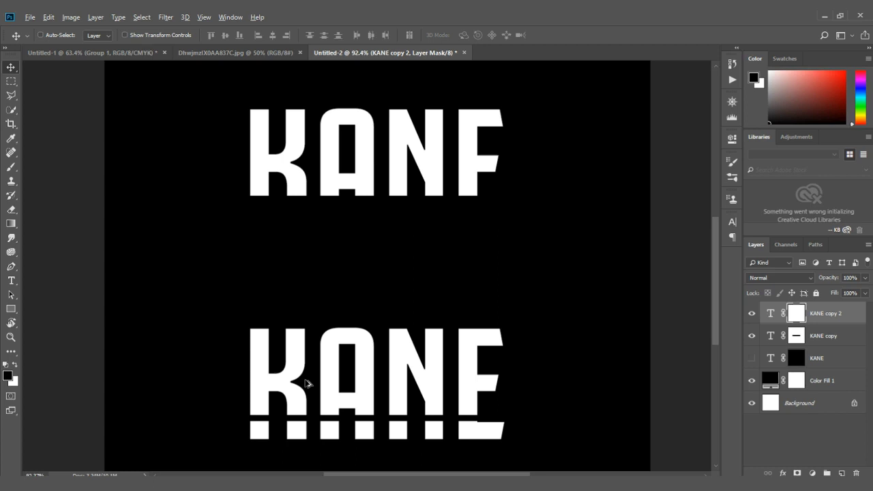
scroll(307, 384, "up", 1)
- Paint out KANE copy 2's letters so only its bars remain, then re-show and select KANE
left_click(11, 82)
scroll(191, 211, "down", 2)
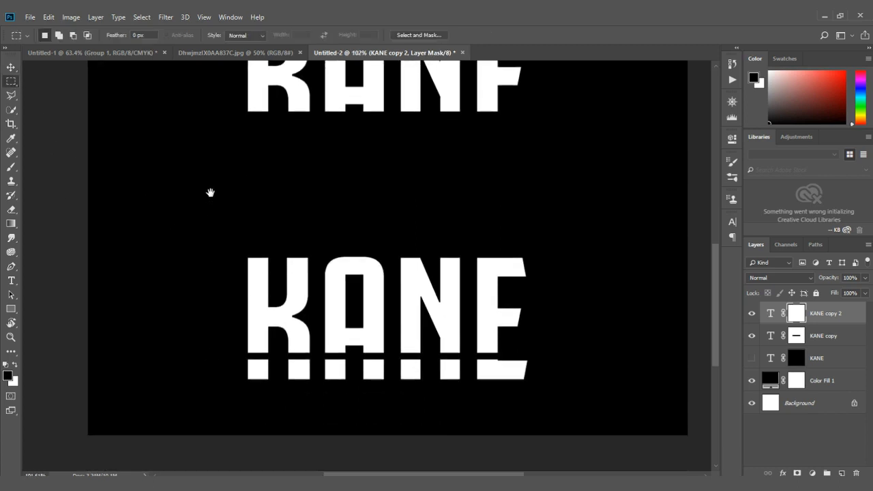
mouse_move(211, 199)
left_mouse_down()
mouse_move(561, 342)
mouse_move(567, 356)
left_mouse_up()
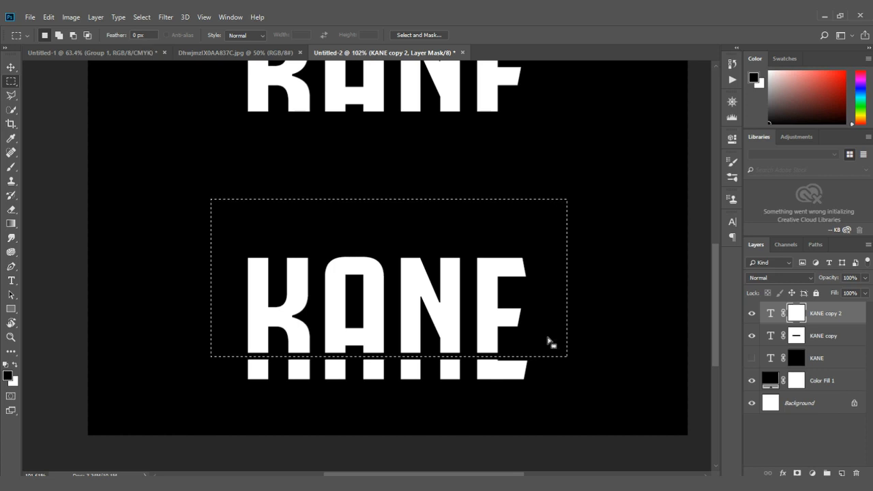
left_click(11, 167)
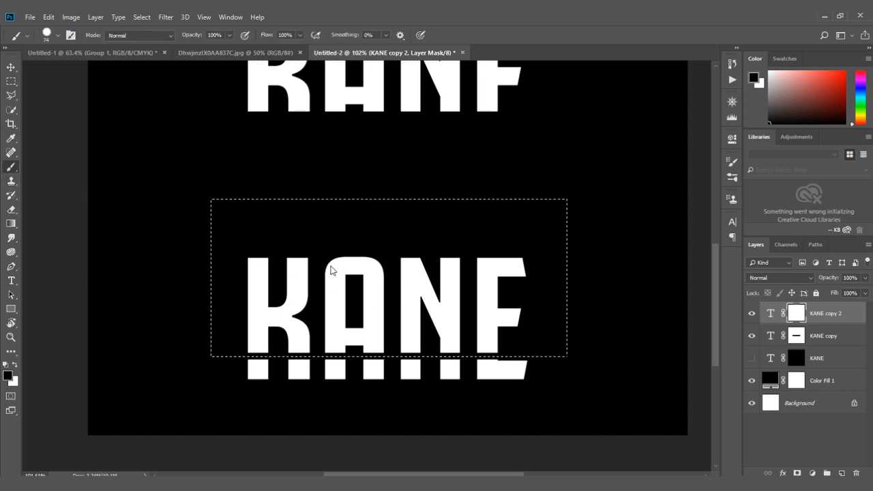
mouse_move(197, 278)
left_mouse_down()
mouse_move(584, 286)
mouse_move(315, 307)
left_mouse_up()
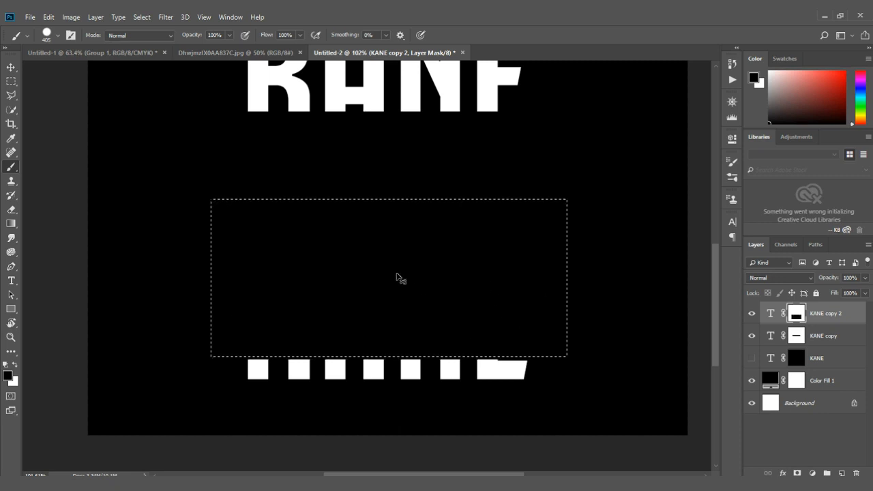
key("ctrl+d")
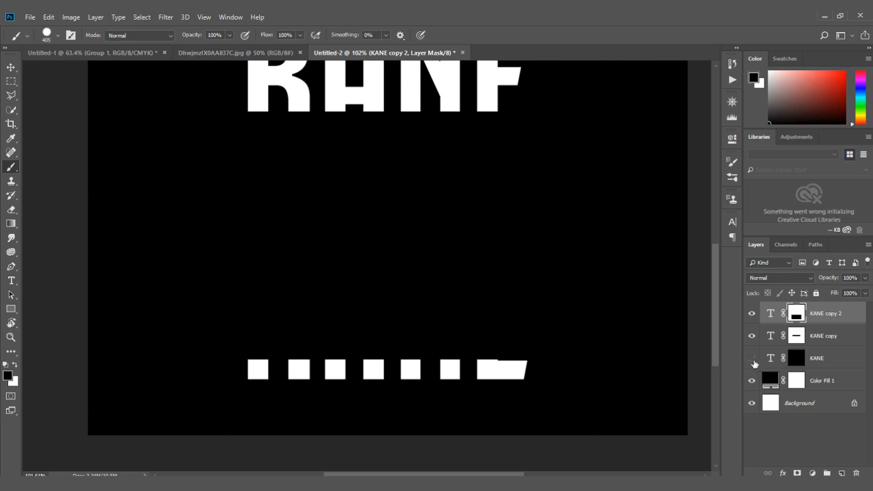
left_click(751, 359)
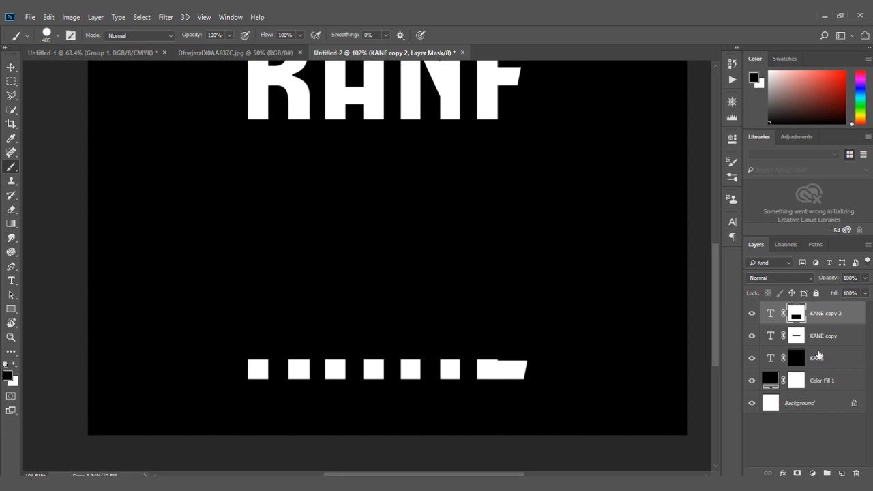
left_click(830, 356)
- Nudge the KANE slice, duplicate it as KANE copy 3, and move it down
scroll(443, 281, "up", 2)
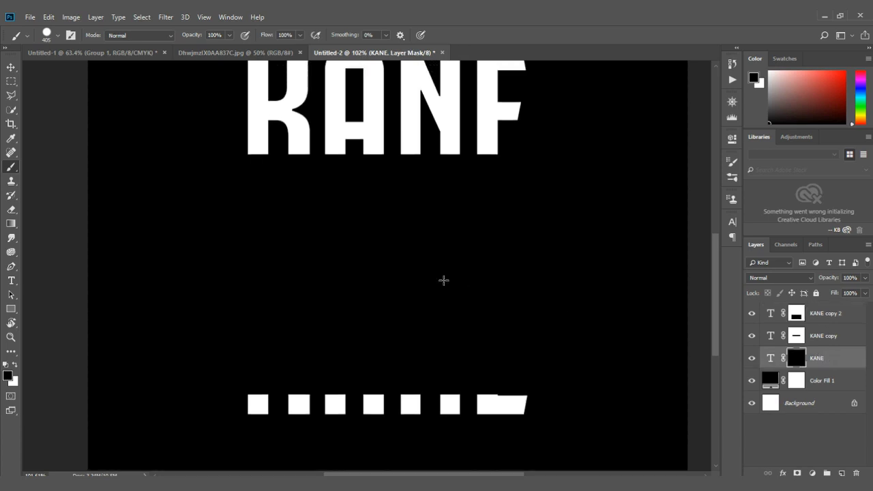
left_click(12, 68)
mouse_move(386, 162)
left_mouse_down()
mouse_move(387, 170)
mouse_move(384, 152)
left_mouse_up()
scroll(375, 143, "up", 1)
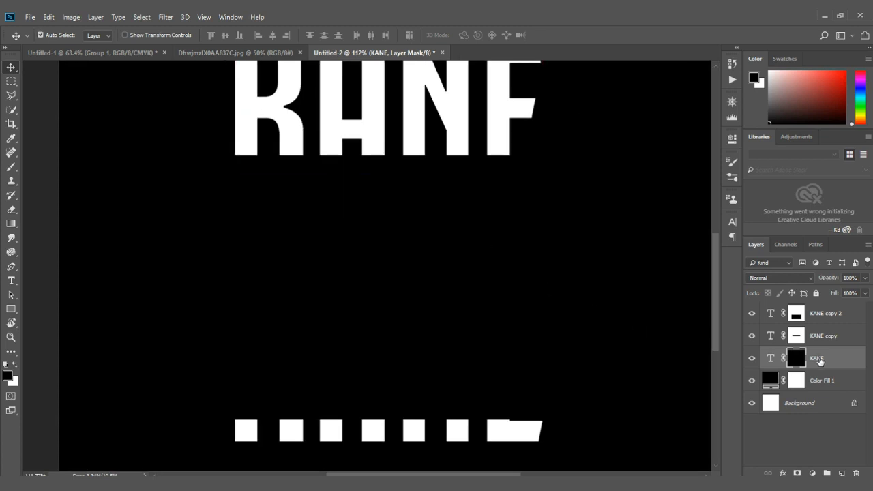
key("ctrl+j")
left_click_drag(395, 171, 405, 176)
- Repeatedly duplicate the selected slices and drag them down to the letters' bottom, up to KANE copy 37
scroll(399, 406, "down", 1)
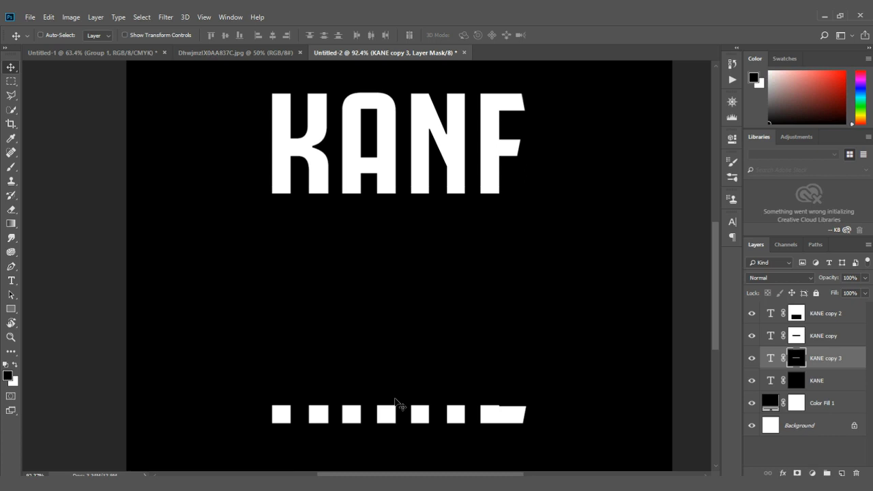
left_click(844, 380, "shift")
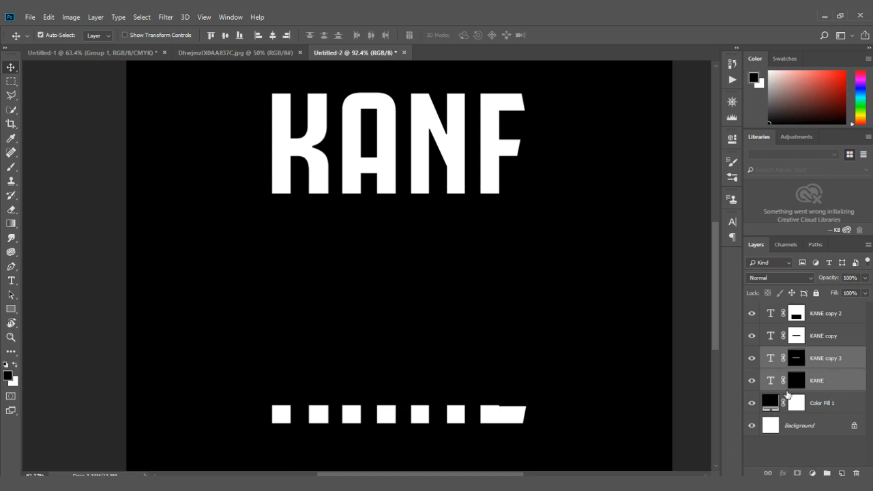
key("ctrl+j")
mouse_move(394, 292)
left_mouse_down()
mouse_move(394, 276)
mouse_move(412, 260)
left_mouse_up()
key("ctrl+j")
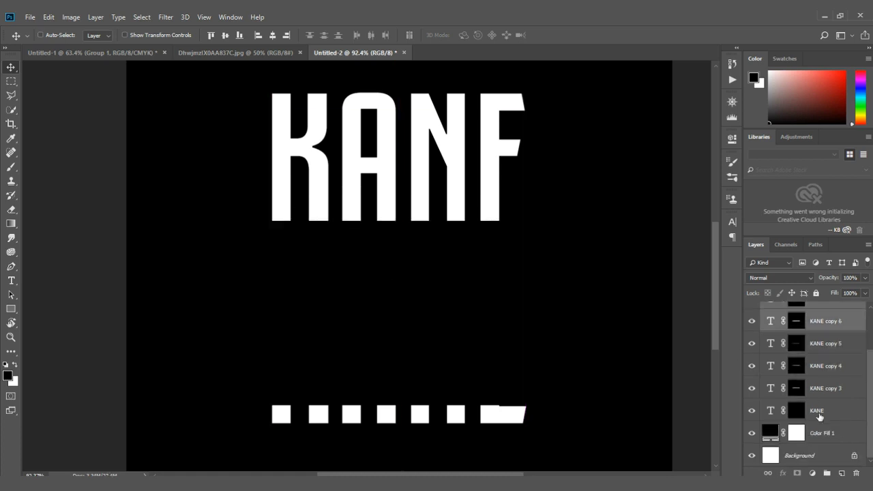
double_click(819, 417)
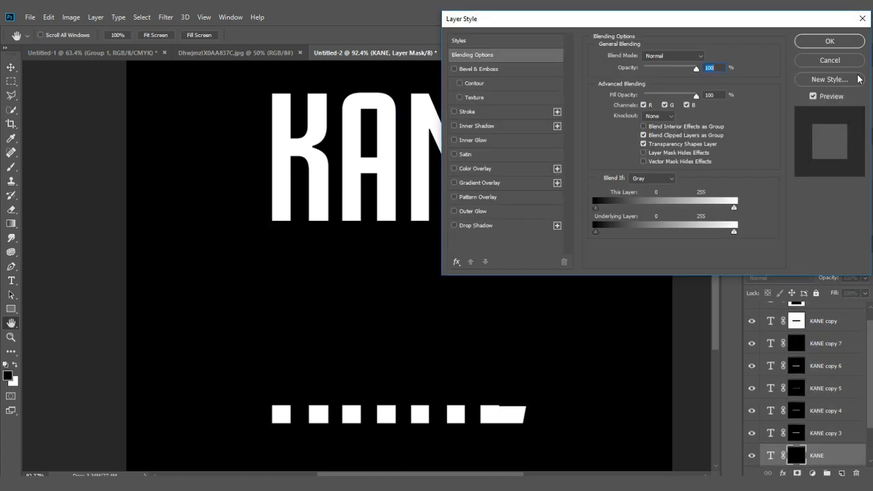
left_click(848, 60)
key("v")
mouse_move(446, 244)
left_mouse_down()
mouse_move(451, 268)
mouse_move(457, 260)
mouse_move(464, 341)
mouse_move(468, 335)
mouse_move(477, 346)
left_mouse_up()
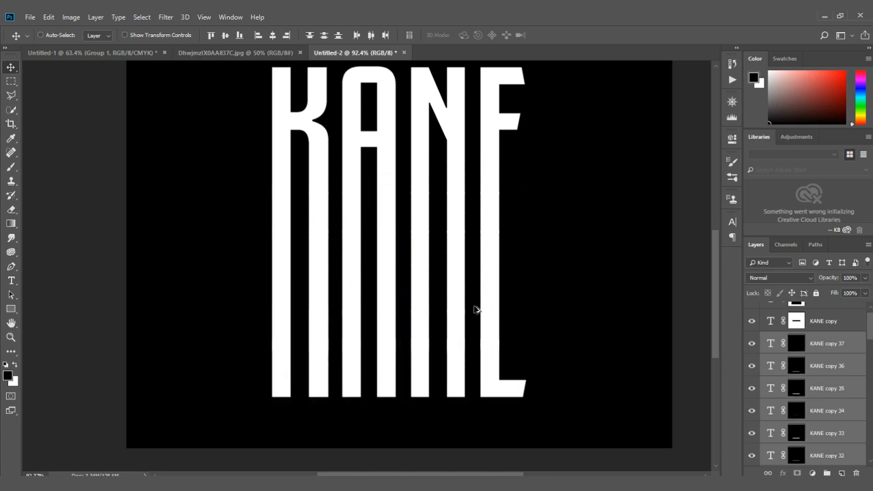
- Select all slice layers from KANE copy 2 down to the original KANE
scroll(476, 310, "down", 3, "alt")
scroll(819, 388, "up", 1)
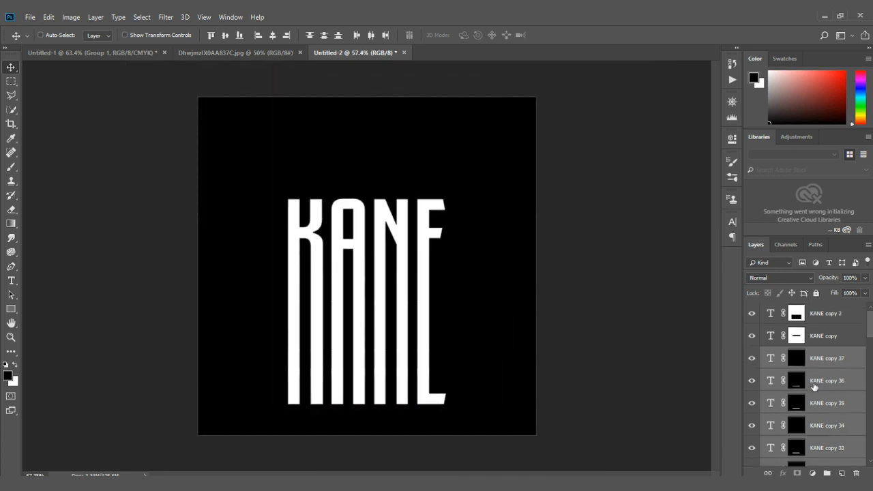
left_click(837, 313)
scroll(839, 355, "down", 10)
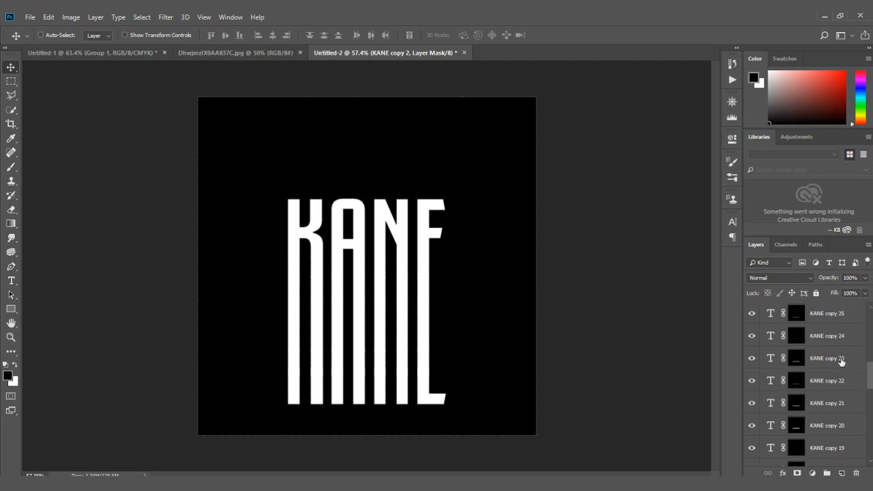
scroll(840, 358, "down", 10)
scroll(841, 360, "down", 10)
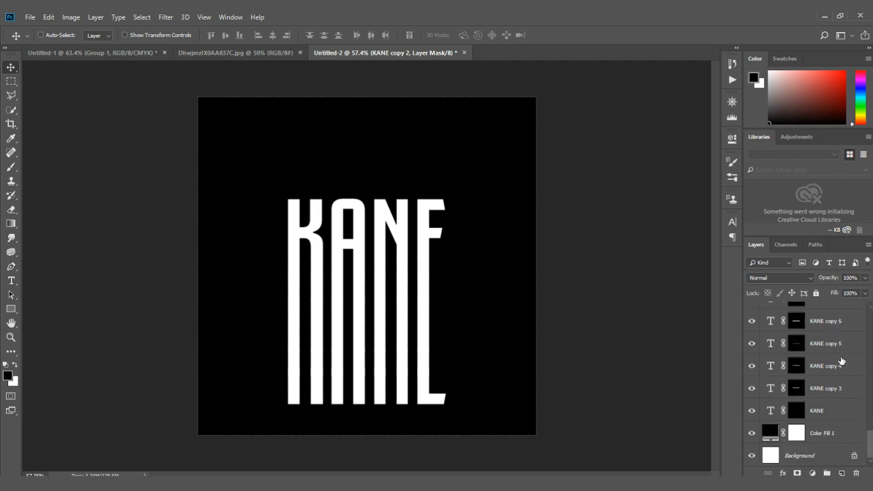
left_click(834, 412, "shift")
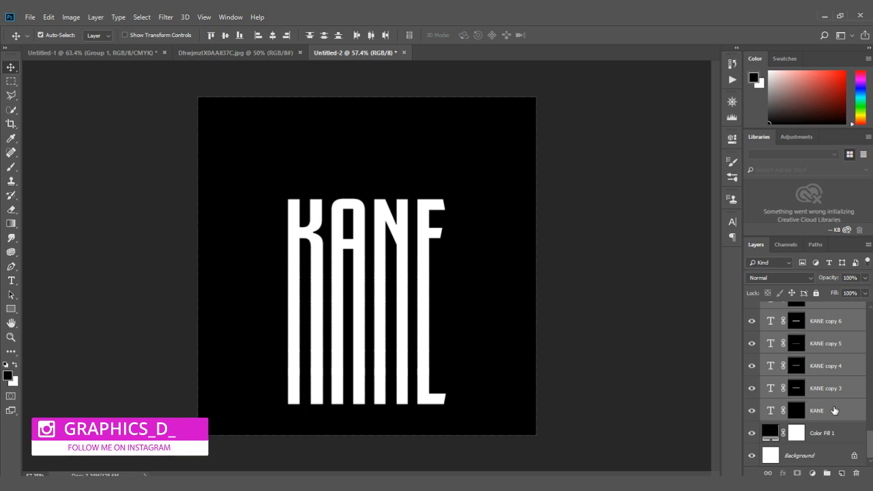
- Group the slices into Group 1, merge it into one layer, and raise it slightly
key("ctrl+g")
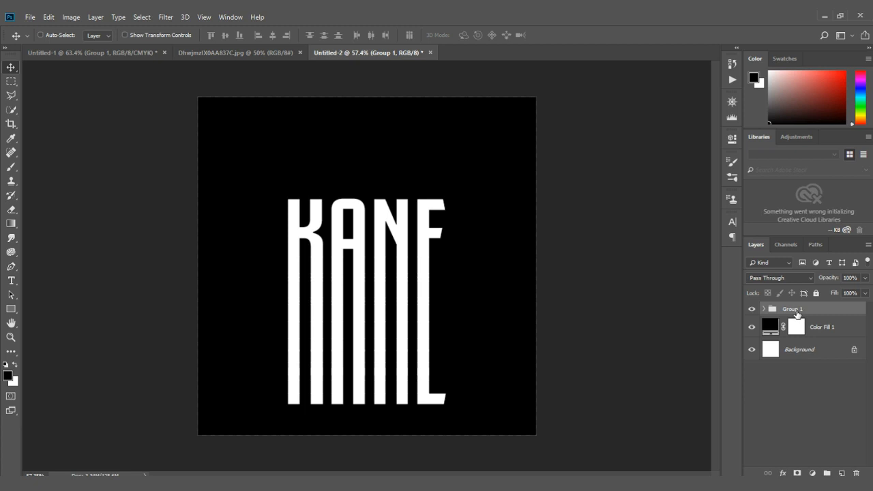
key("ctrl+e")
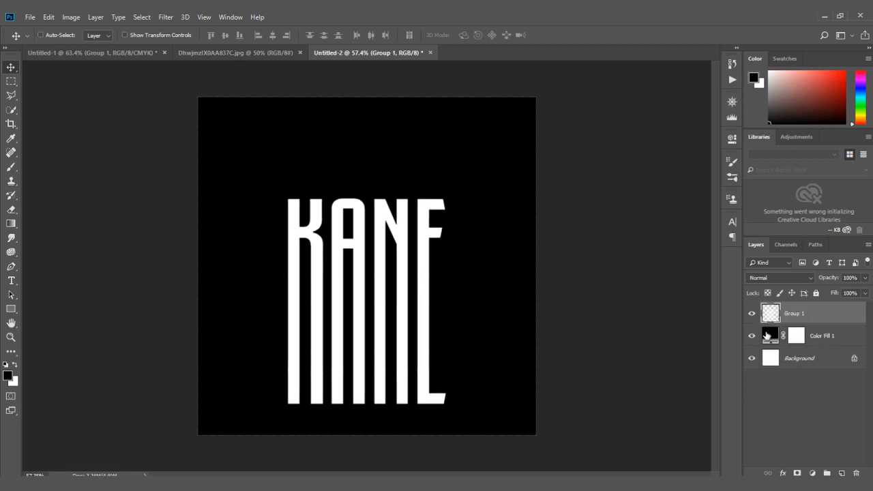
left_click_drag(368, 267, 368, 258)
- Centre the KANE lettering vertically and bring the player image into the KANE document
key("ctrl+a")
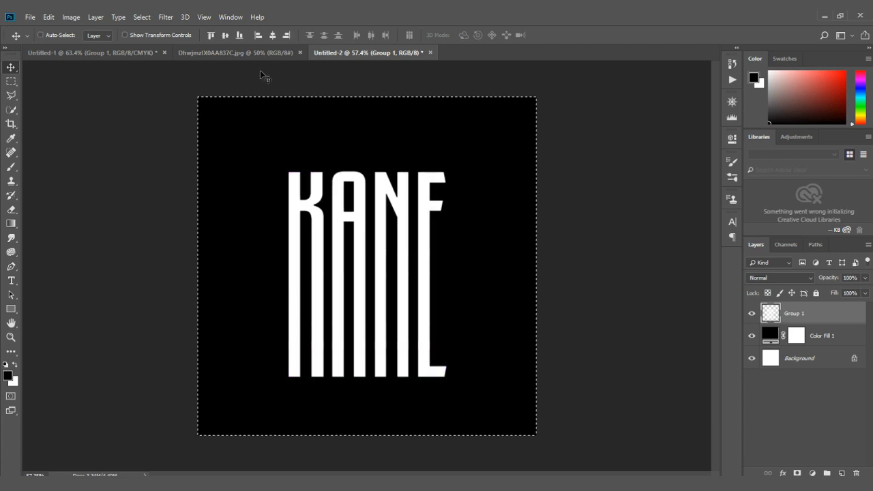
left_click(230, 35)
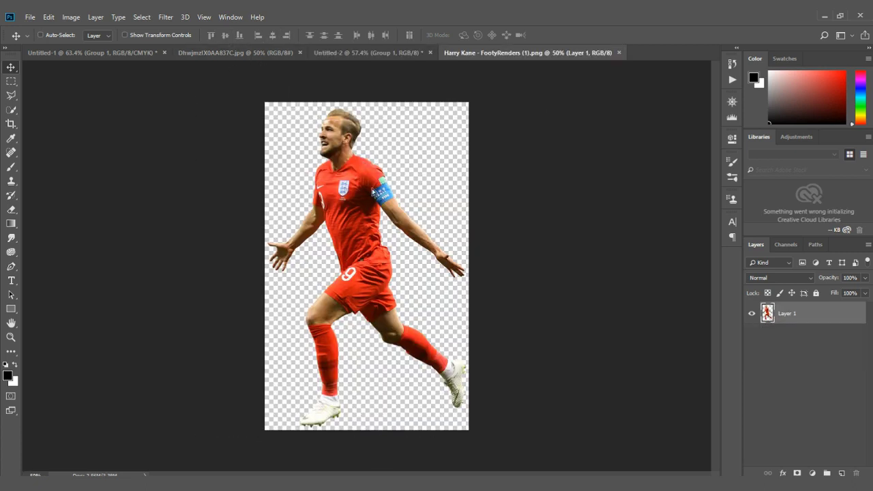
mouse_move(368, 185)
left_mouse_down()
mouse_move(368, 59)
mouse_move(395, 198)
left_mouse_up()
- Scale the player cut-out to about 38% and position it over the lower K and A
key("ctrl+t")
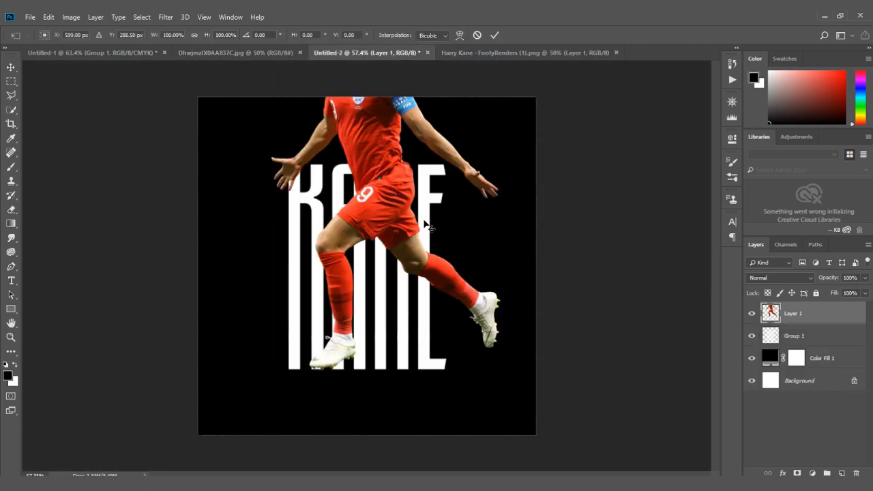
left_click_drag(502, 373, 439, 269)
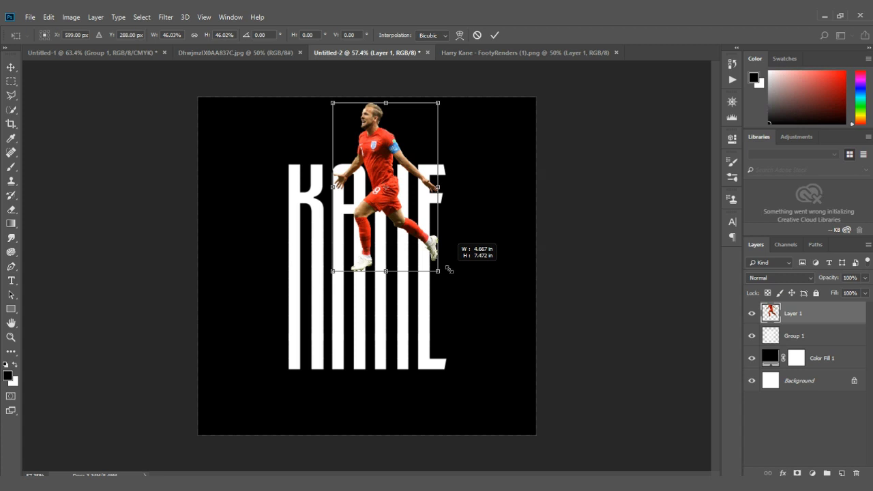
left_click_drag(414, 222, 346, 319)
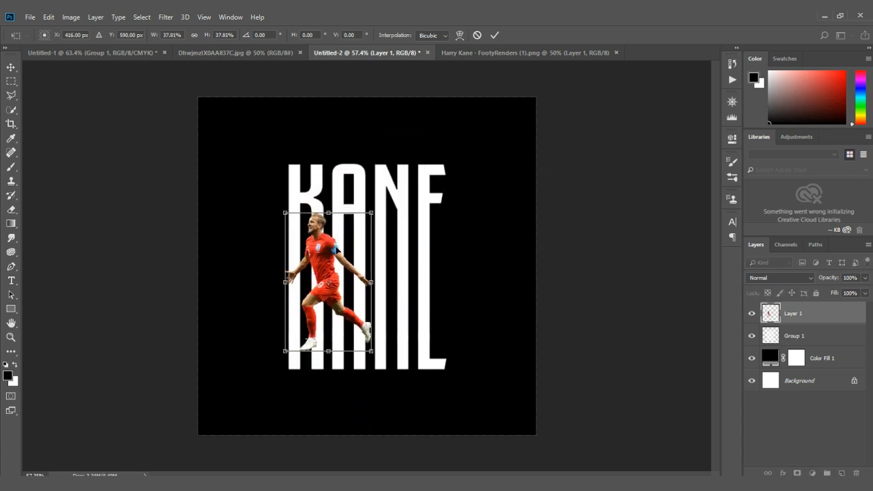
left_click_drag(380, 195, 357, 231)
left_click_drag(325, 265, 341, 265)
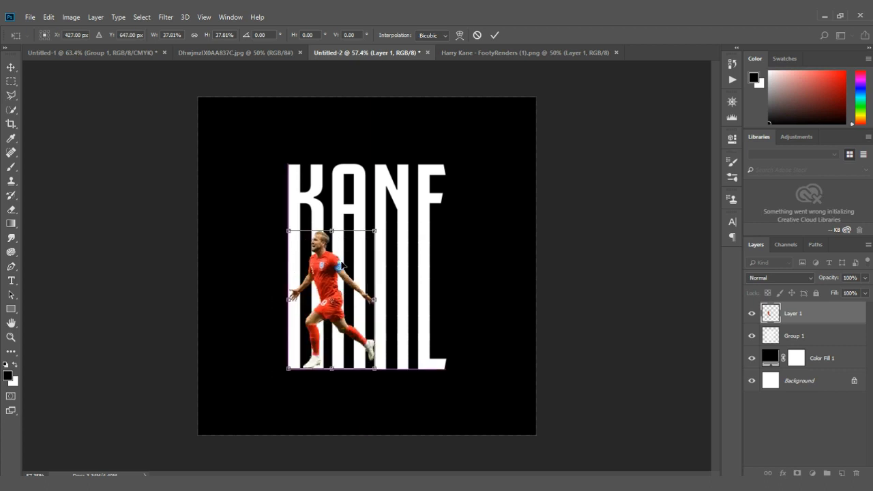
- Apply the player transform, load its outline as a selection, hide Layer 1, and target Group 1
key("Return")
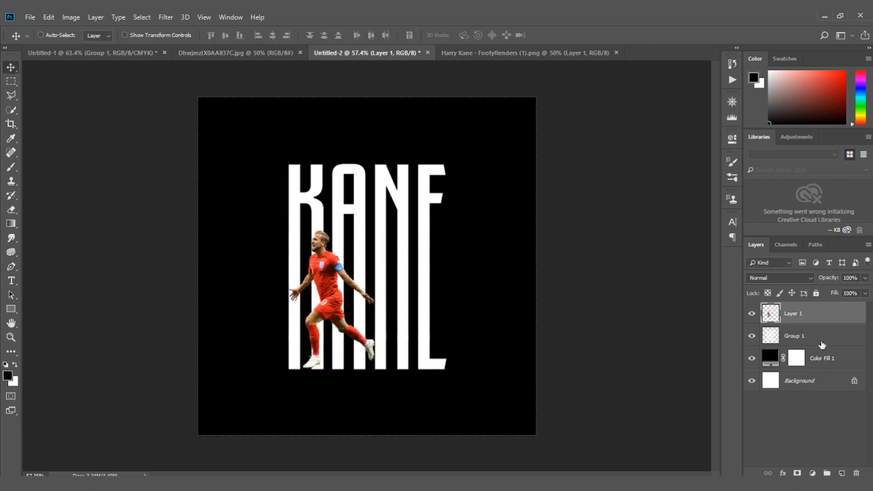
key("ctrl")
left_click(770, 313, "ctrl")
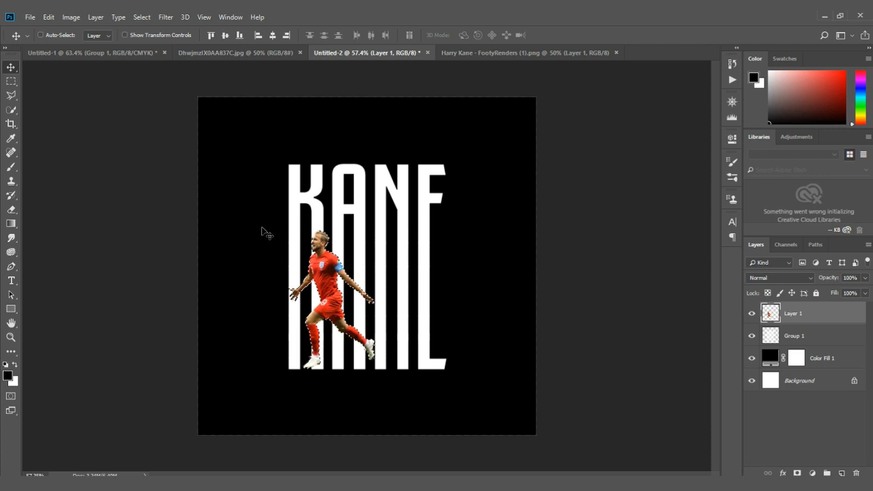
left_click(752, 314)
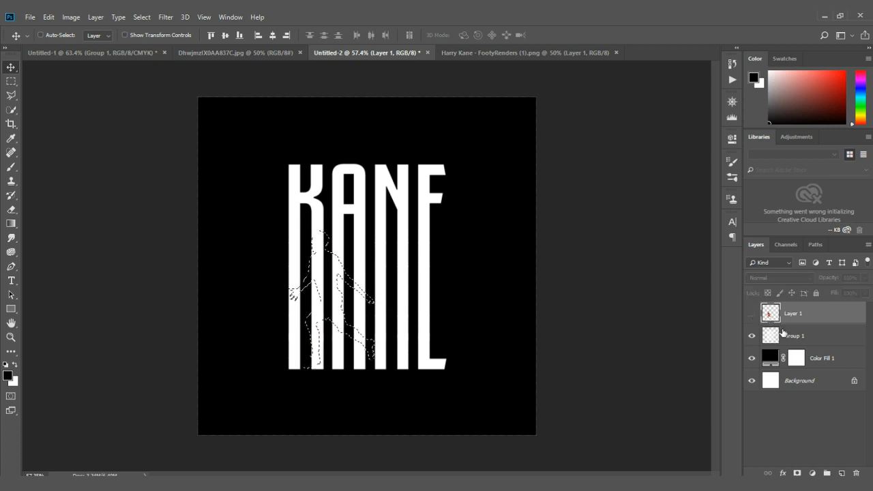
left_click(784, 335)
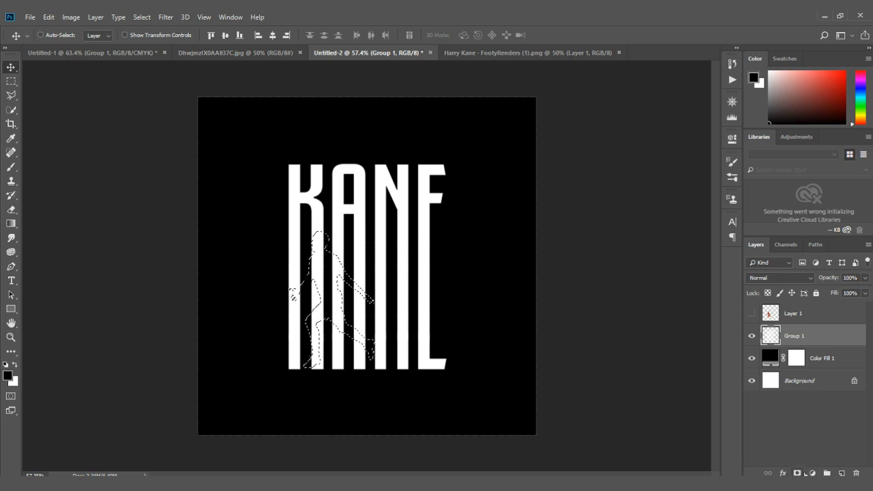
- Add a #000000 Solid Color fill layer shaped like the player as the silhouette
left_click(813, 472)
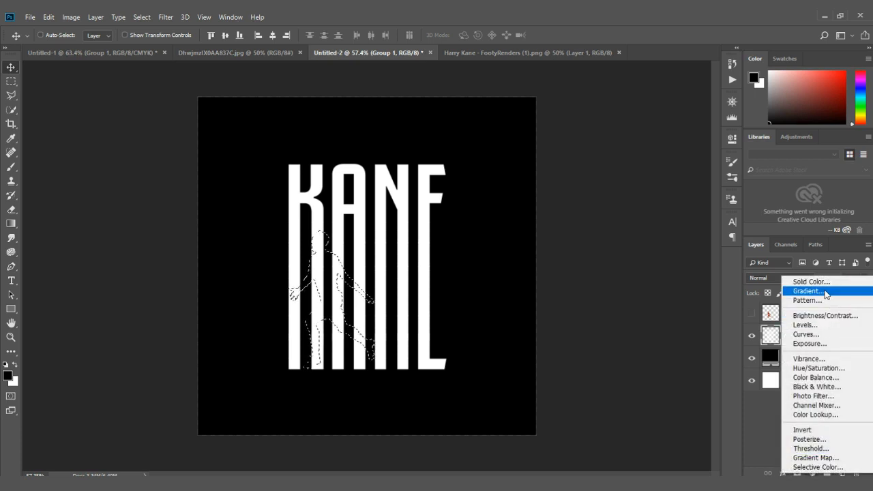
left_click(805, 276)
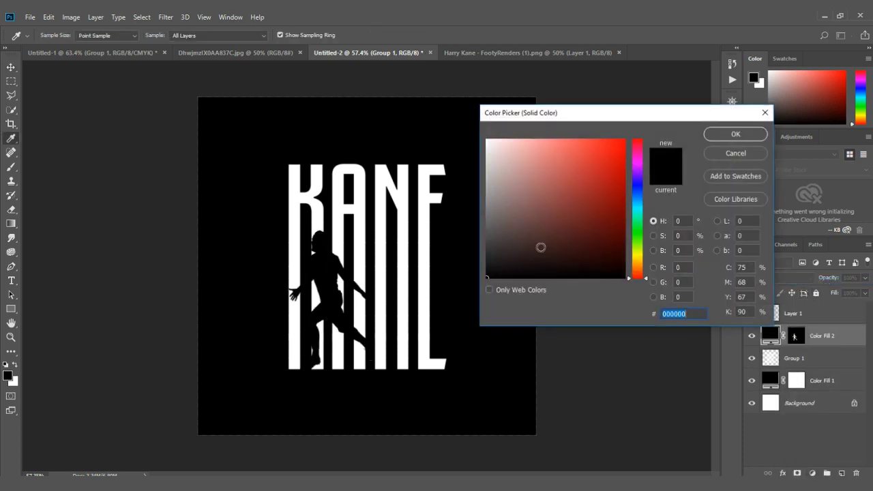
left_click(734, 133)
scroll(332, 347, "up", 2)
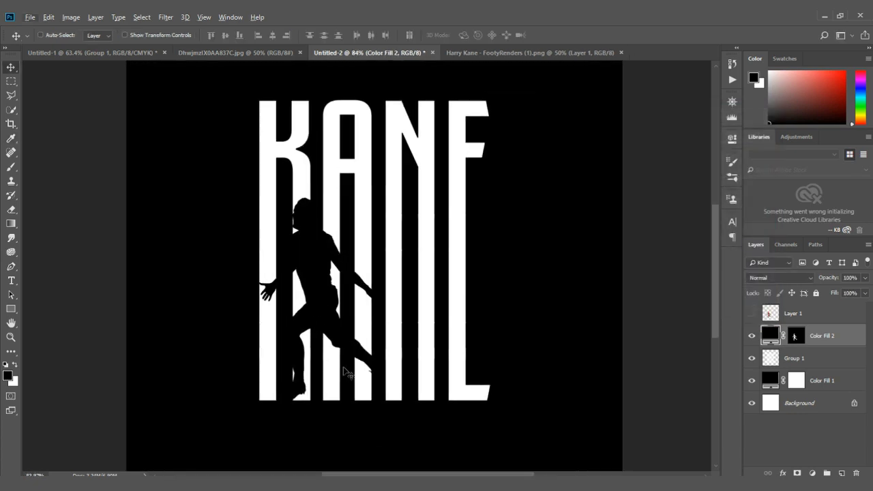
scroll(341, 370, "down", 1)
scroll(343, 370, "down", 1)
scroll(343, 371, "down", 1)
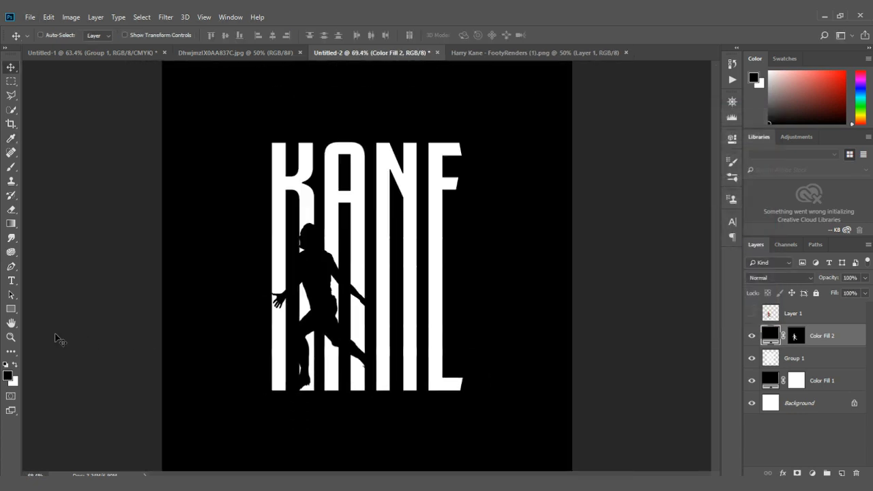
- Start a new horizontal text layer on the canvas below the KANE lettering
left_click(11, 280)
left_click(421, 428)
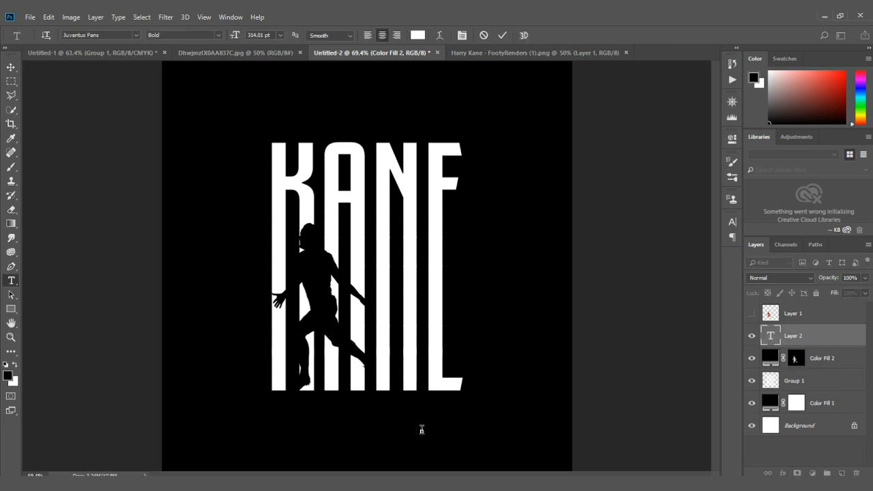